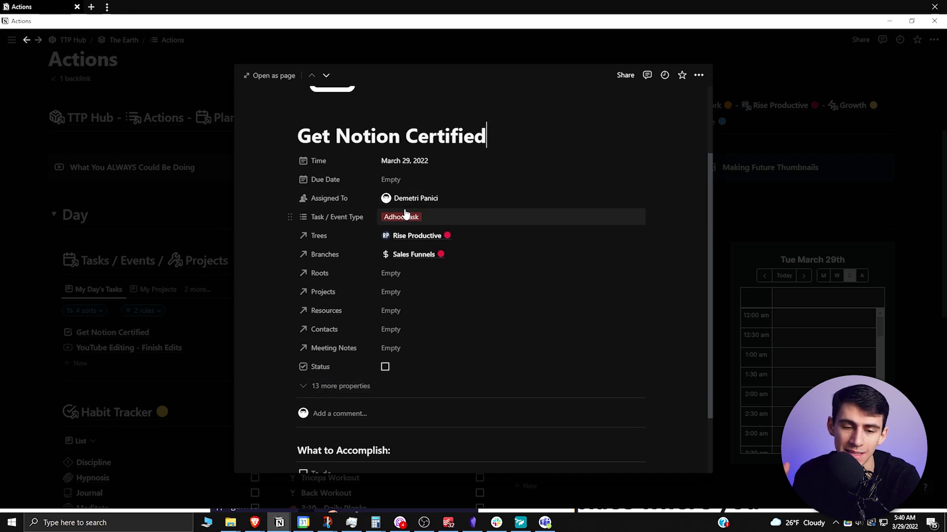
- Close the Get Notion Certified peek panel so the Actions dashboard shows today's two tasks
click(151, 232)
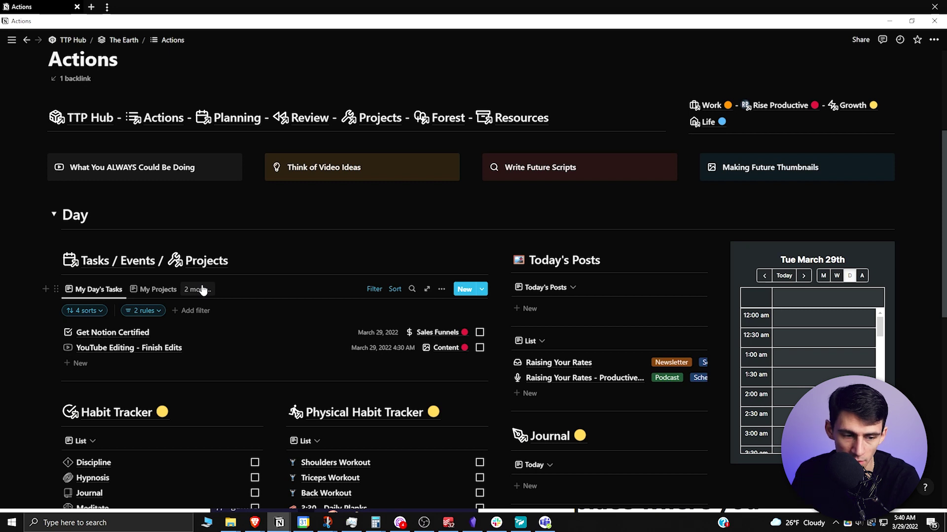
- Switch to the My Projects view and inspect its Status: In Progress filter
click(147, 292)
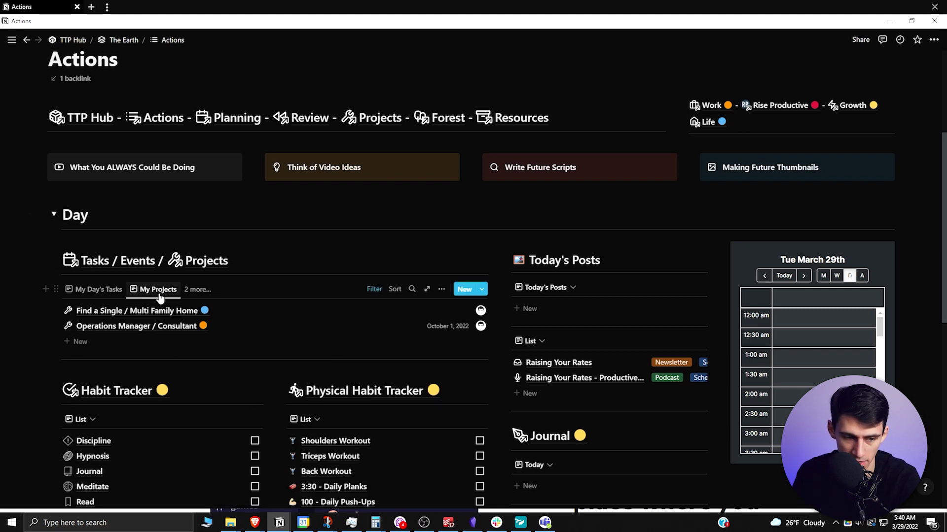
scroll(296, 270, down, 1)
click(374, 240)
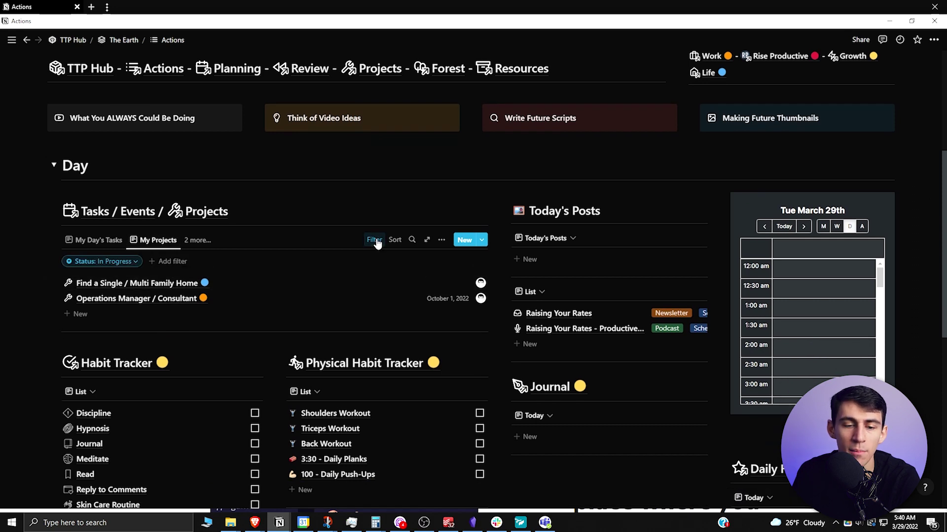
click(108, 263)
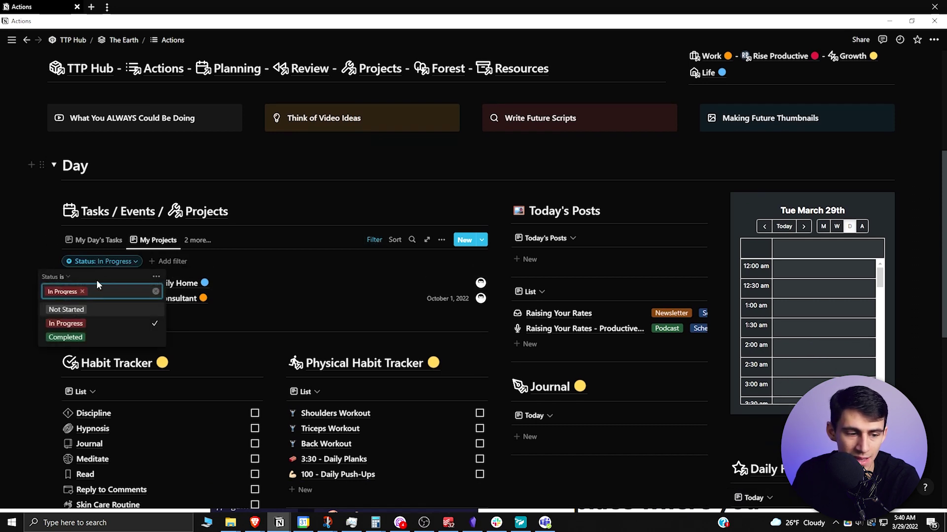
- Check the Status of the Find a Single / Multi Family Home project, then close it
click(218, 282)
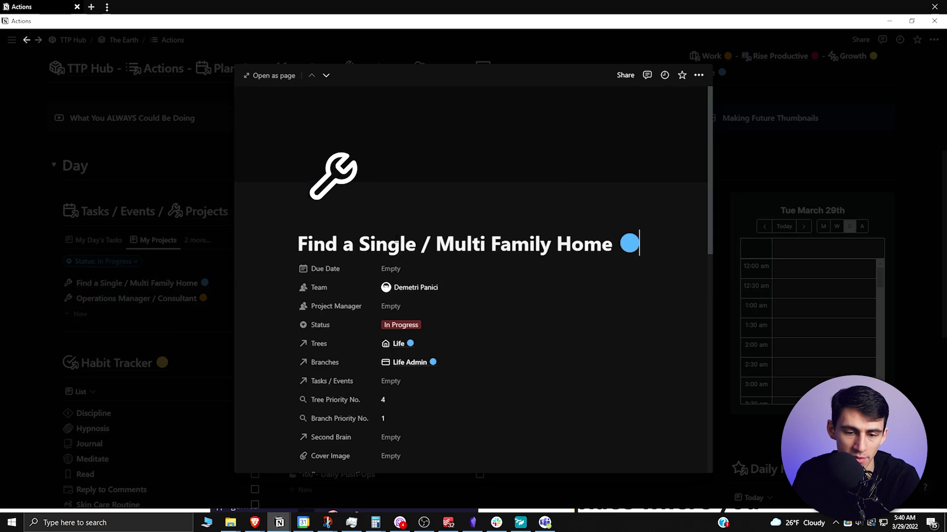
click(409, 333)
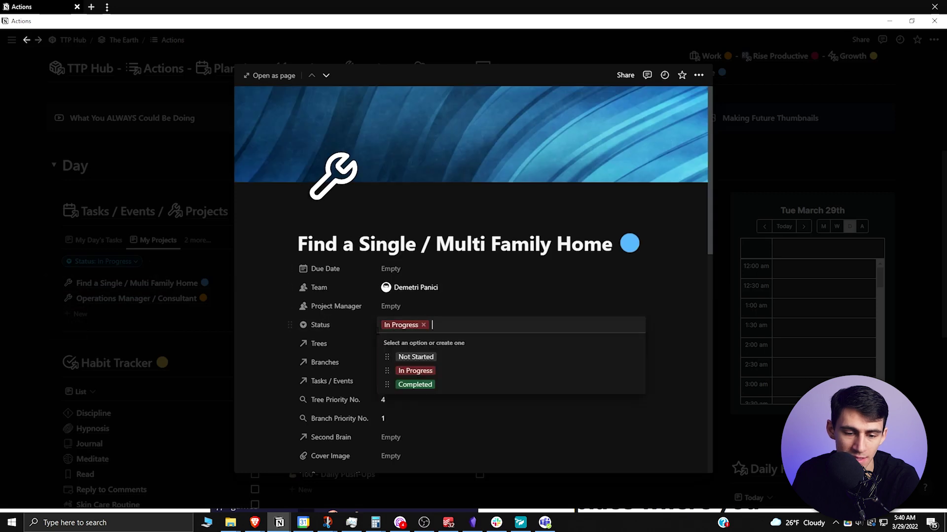
click(123, 303)
click(118, 301)
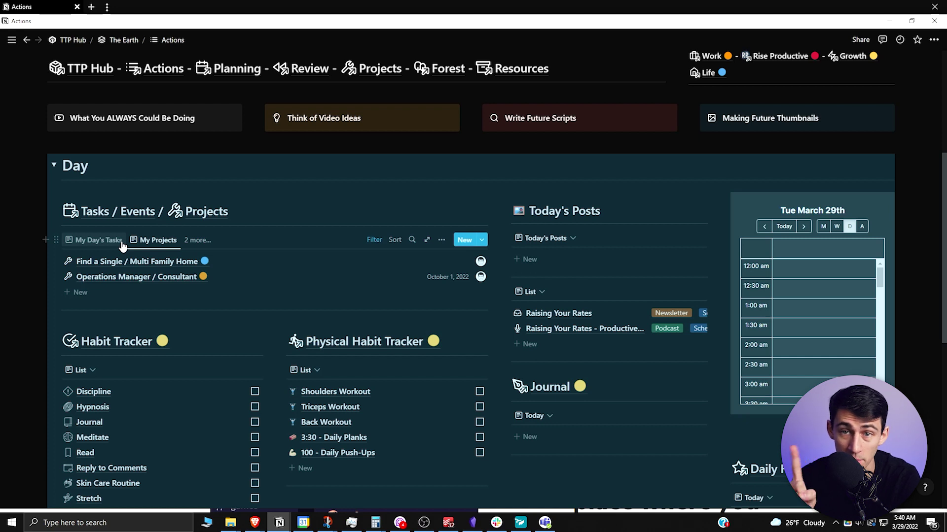
click(292, 286)
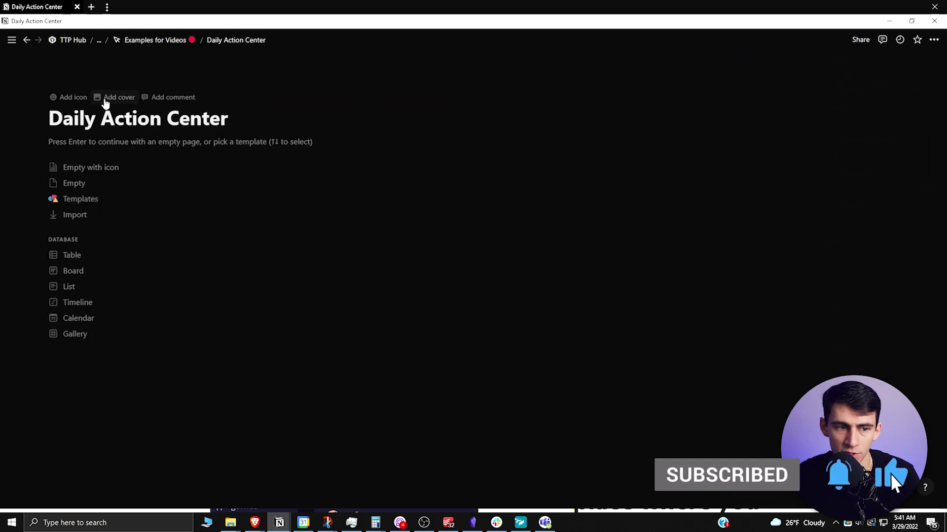
- Give Daily Action Center a to-do list photo cover and add a new subpage with /page
click(104, 98)
click(226, 254)
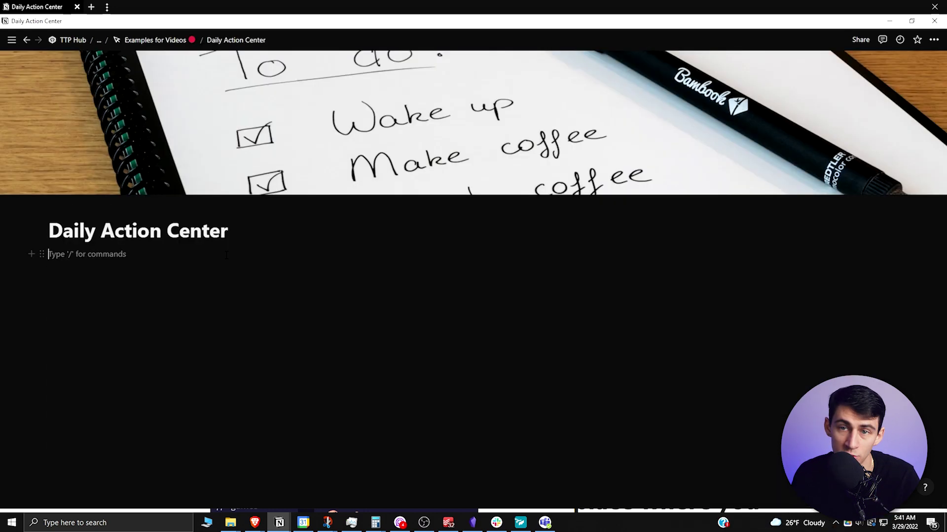
key(Return)
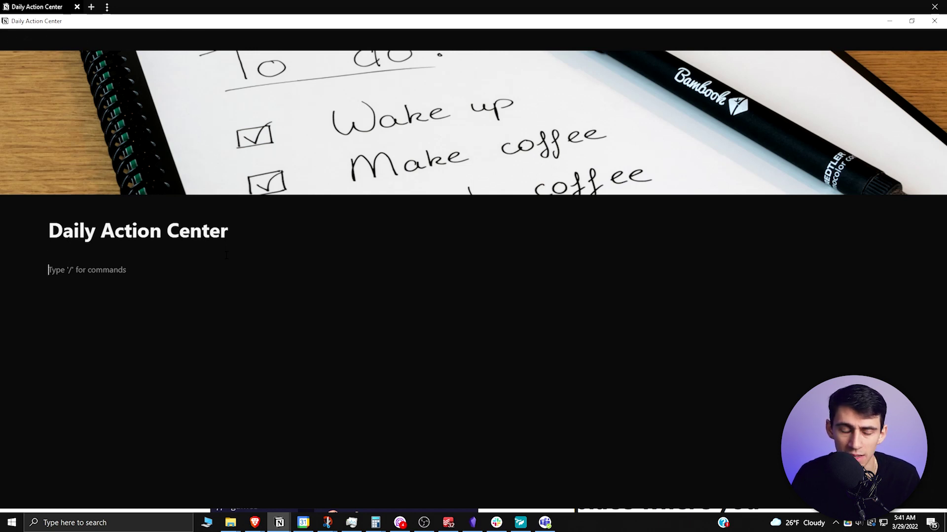
text(/page)
key(Return)
- Title the subpage 'Tasks', insert an inline table named Tasks, and start a second table
text(Tasks)
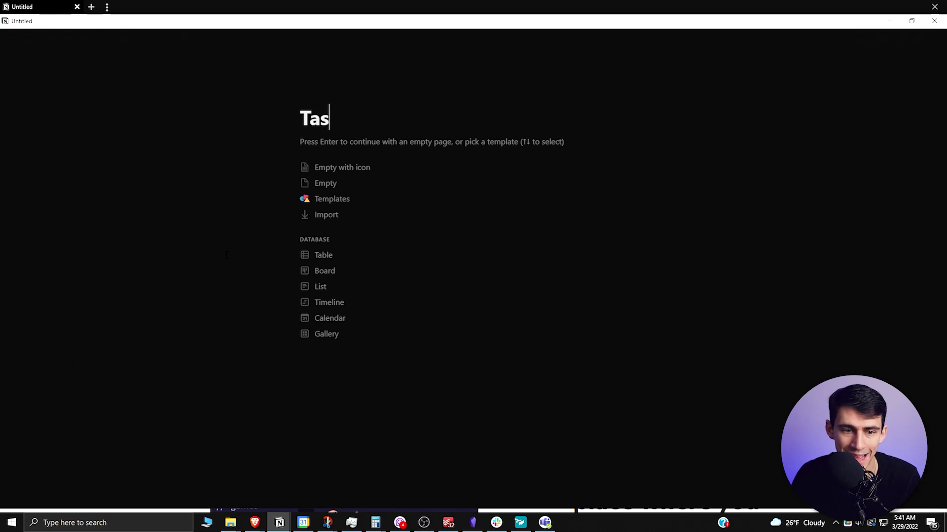
key(Return)
text(/database)
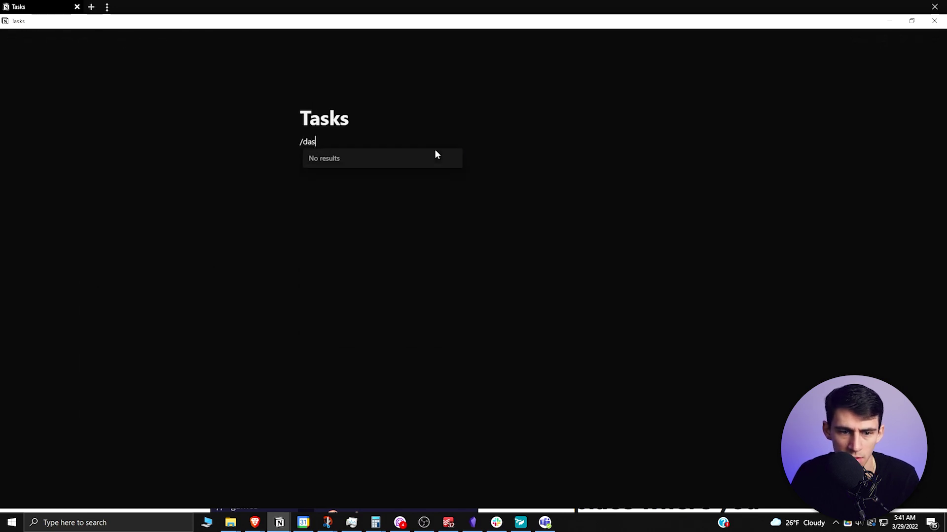
key(Return)
text(Tasks)
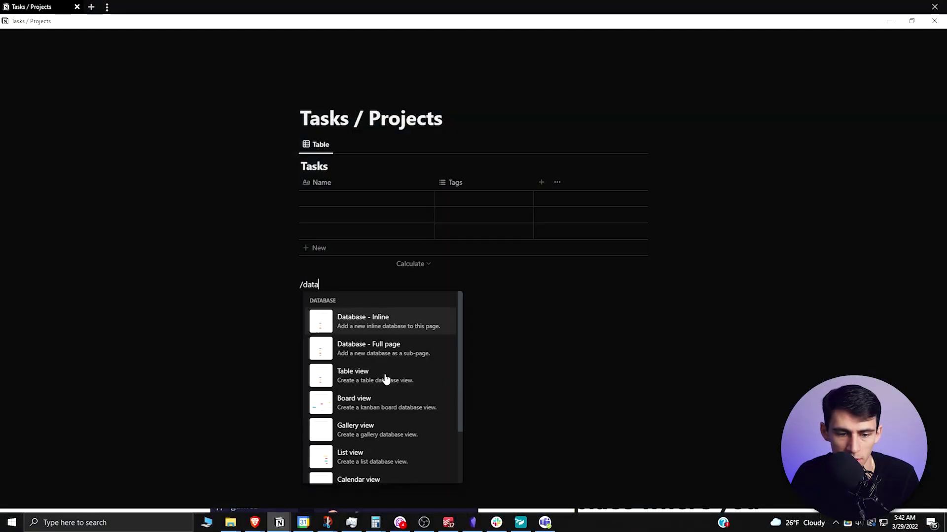
key(Return)
- Name the second table Projects and rename the first Tasks row to 'Today's Task'
text(Projects)
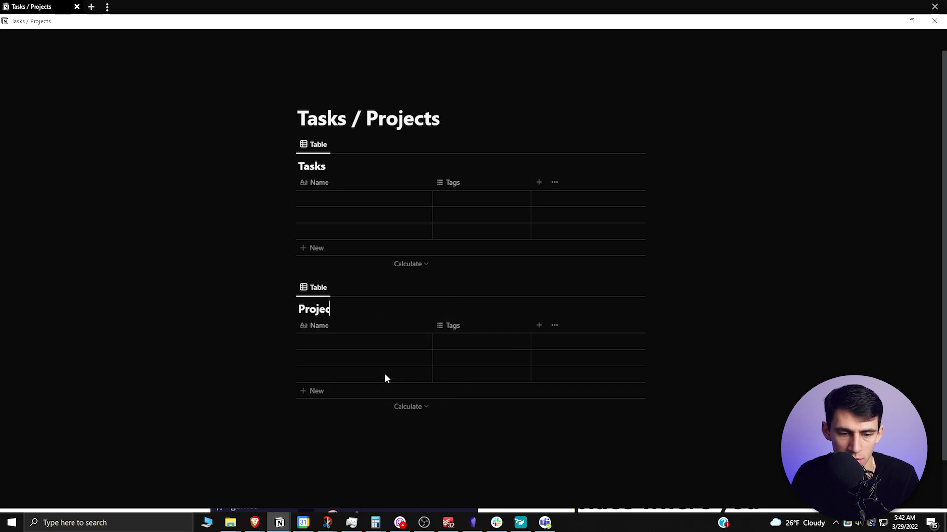
click(413, 199)
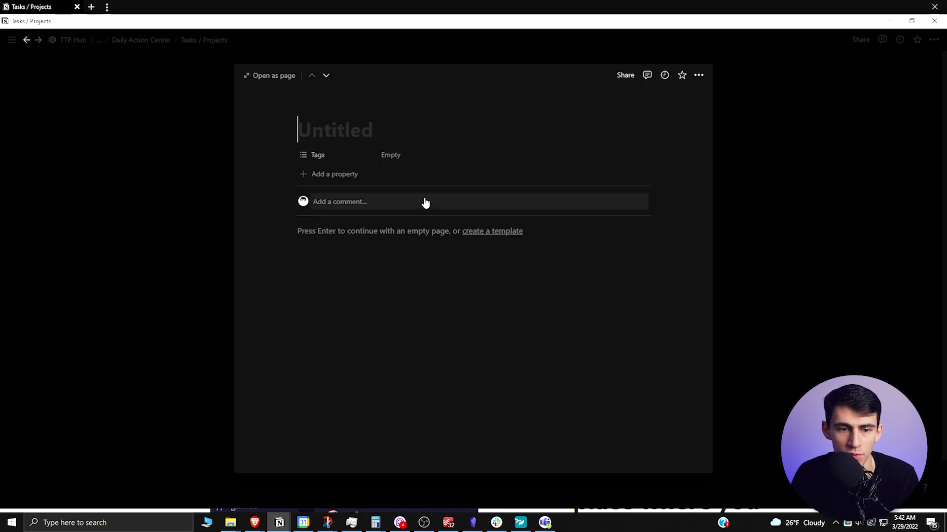
text(Exa)
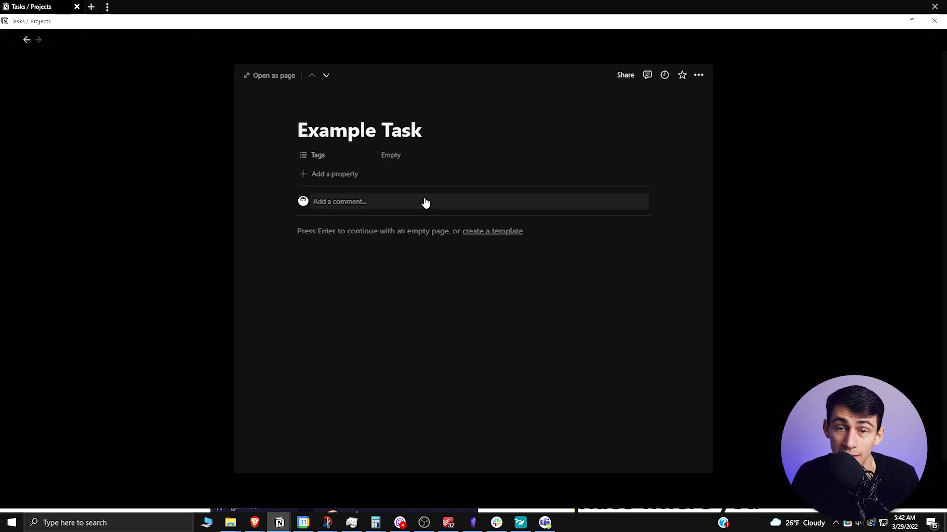
text(mple Task)
triple_click(413, 144)
text(Today's Task)
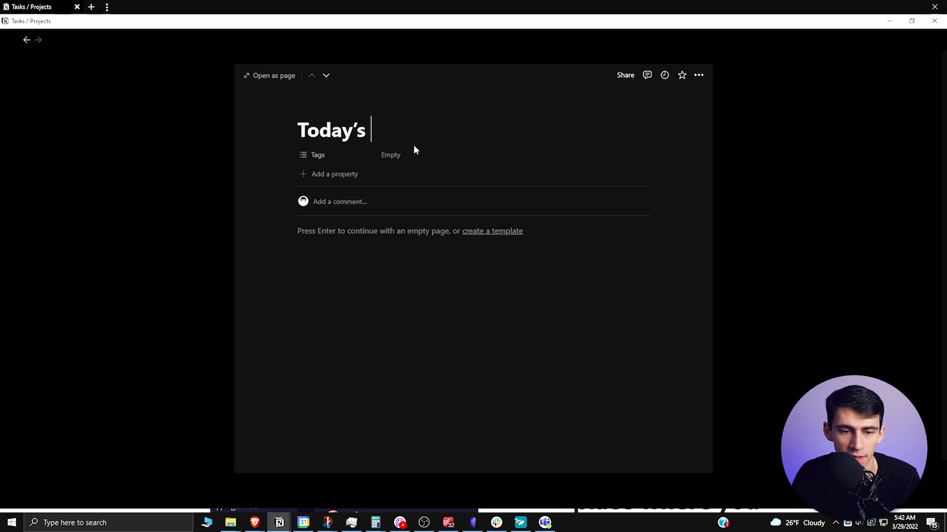
- Add a Date property named Time to the task
click(327, 174)
mouse_move(332, 232)
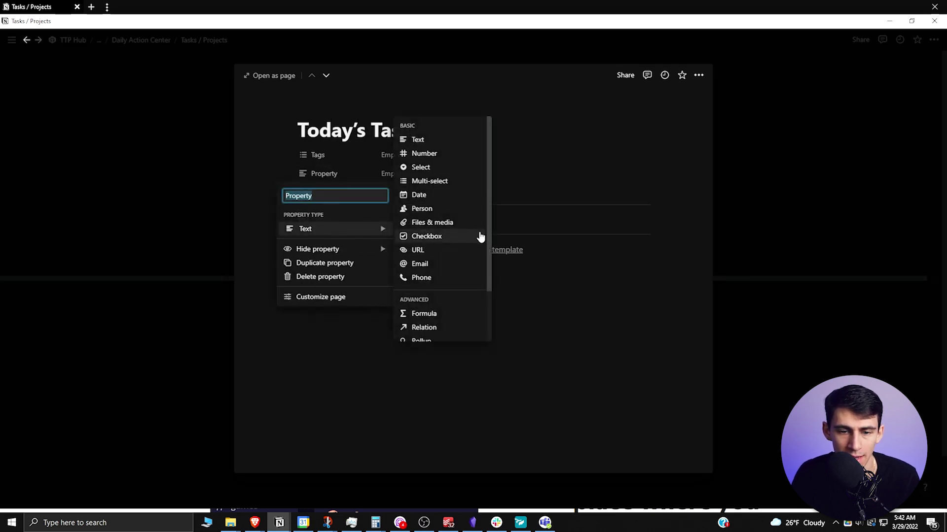
click(405, 195)
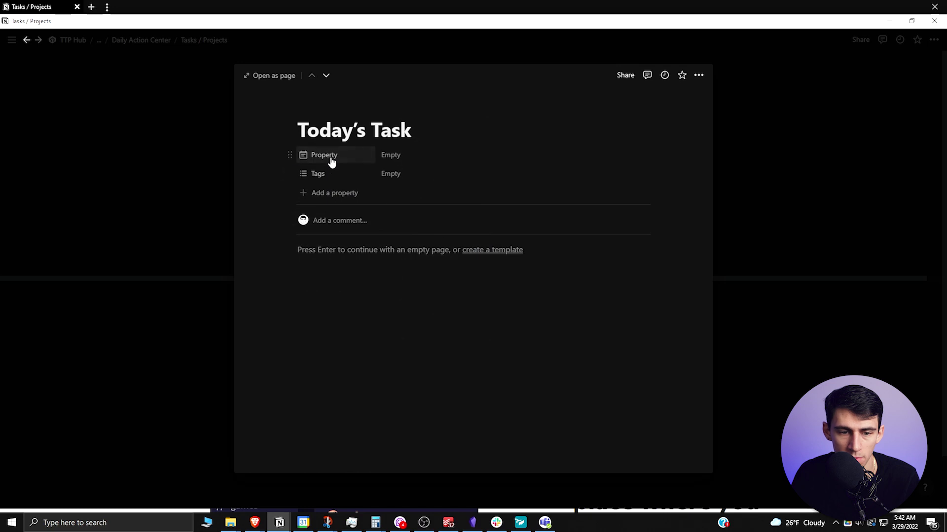
click(330, 158)
text(Time)
key(Return)
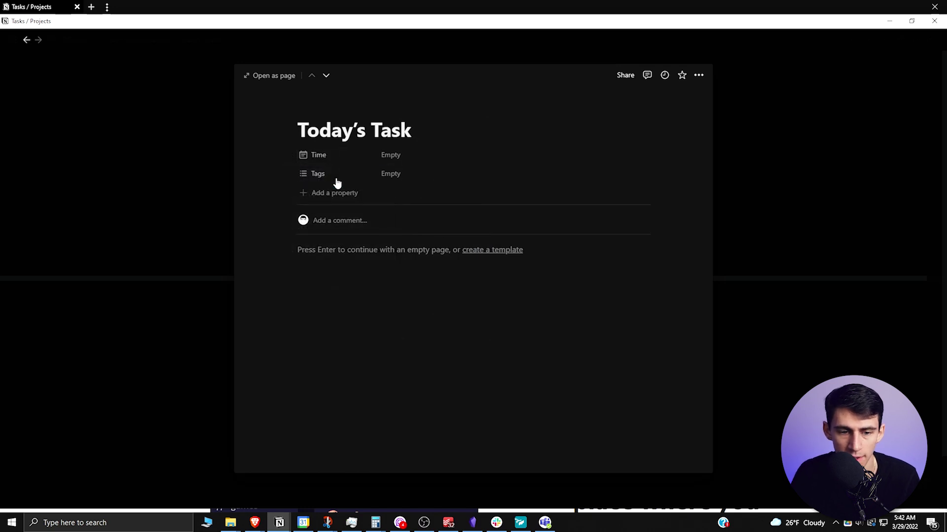
- Add a Checkbox property named Status
click(335, 192)
mouse_move(364, 252)
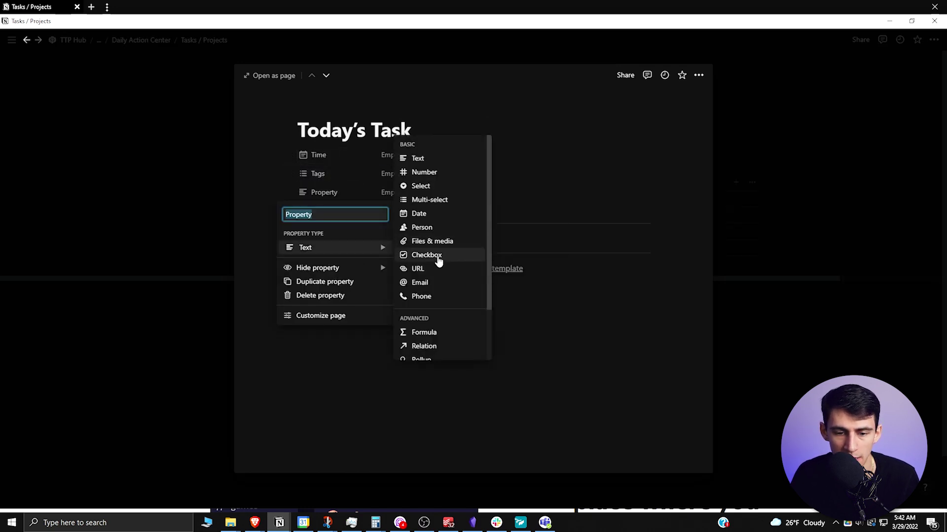
click(438, 258)
click(349, 192)
text(Statu)
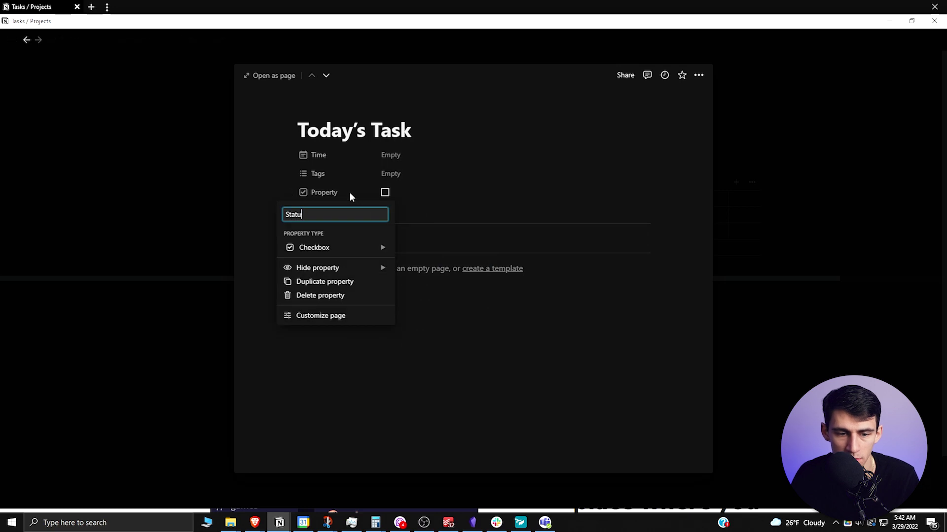
text(s)
key(Return)
- Add a Person property named Assigned To, placed second in the property list
click(335, 211)
mouse_move(325, 269)
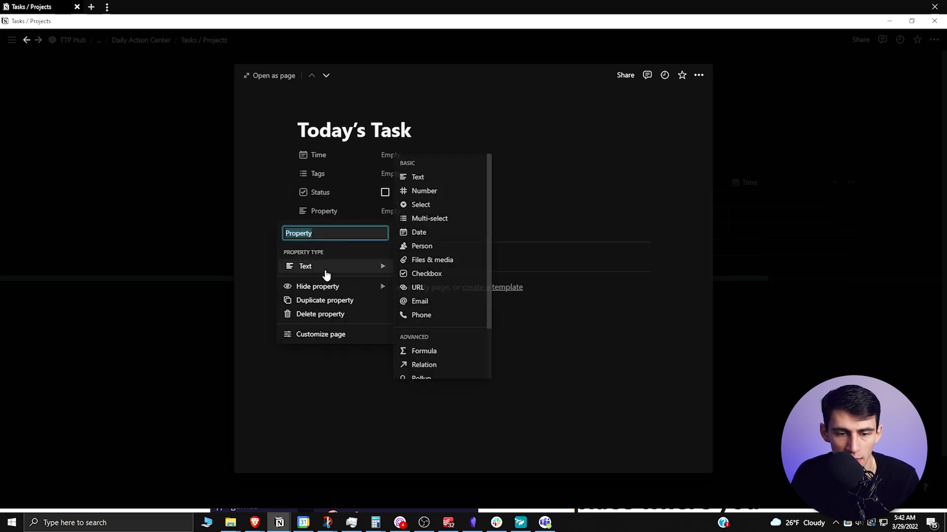
click(436, 247)
drag(353, 211, 343, 179)
click(344, 176)
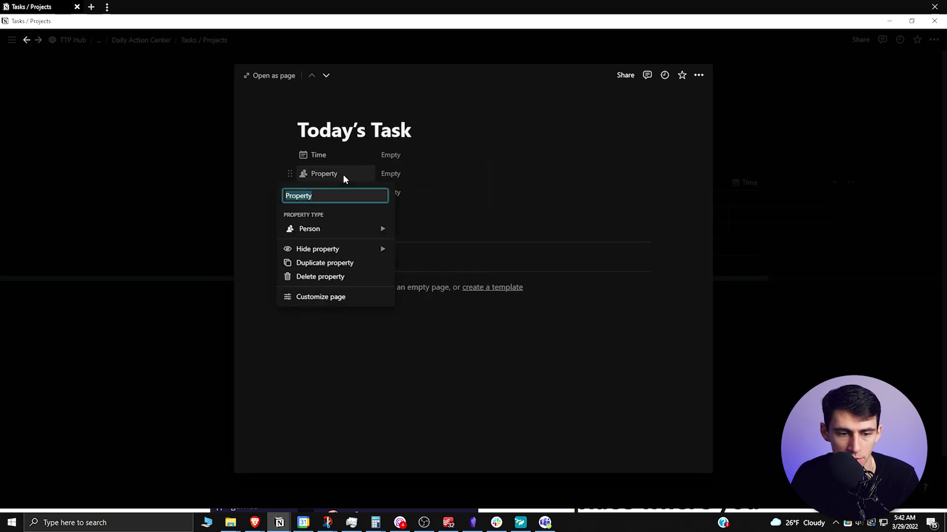
text(Assigned To)
key(Return)
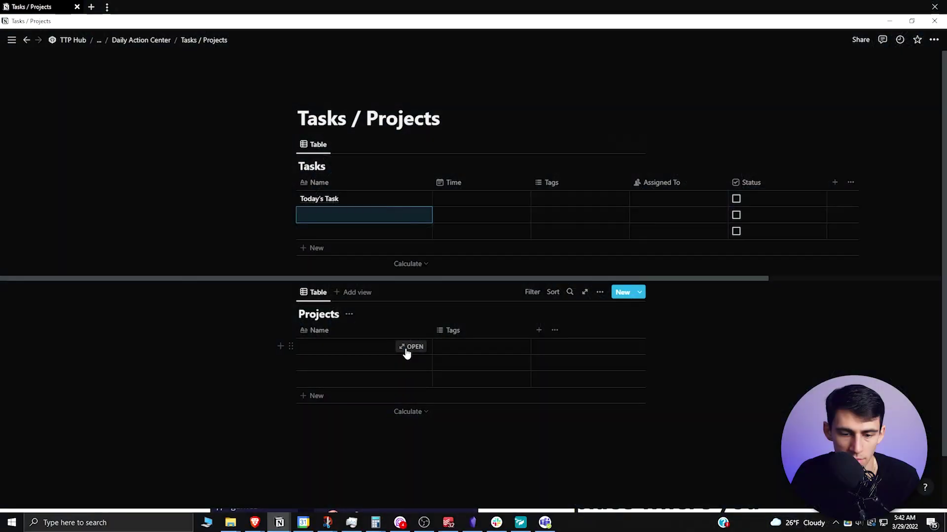
- Open a new Projects entry and give it a Select property named Status
click(406, 351)
click(344, 174)
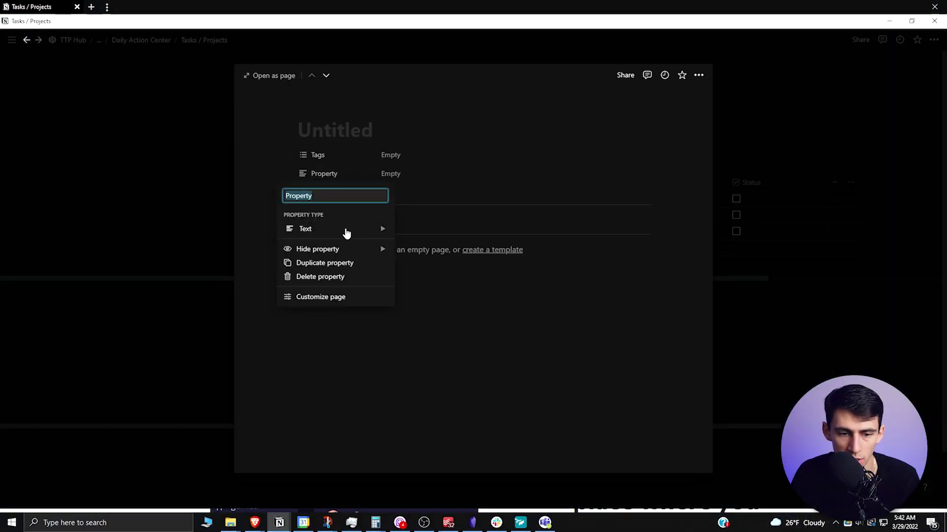
mouse_move(345, 230)
click(438, 168)
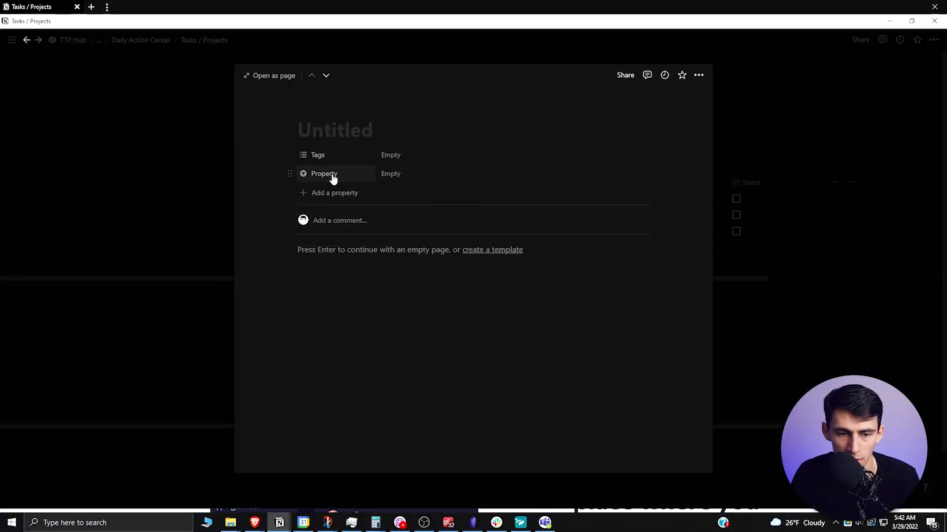
click(331, 174)
text(Status)
key(Return)
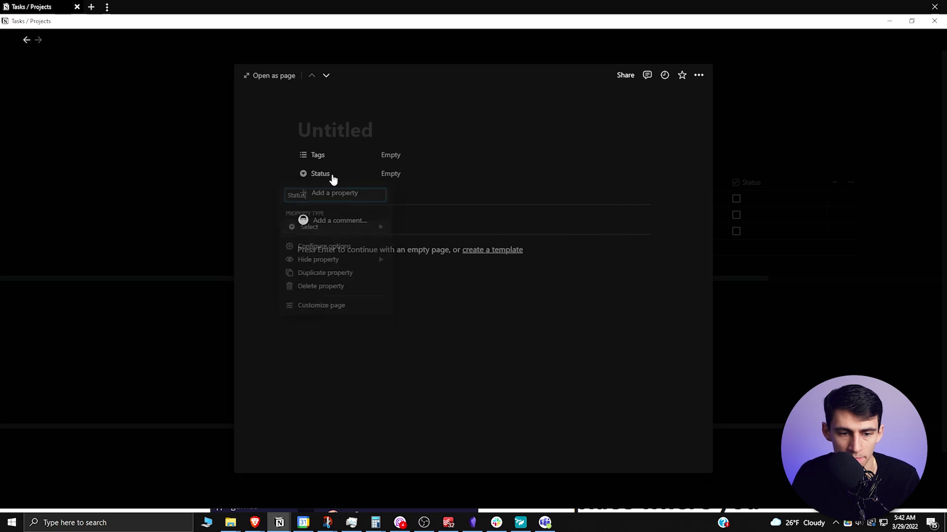
- Create Status options Not Started, In Progress and Completed, and set Current Project to In Progress
click(391, 174)
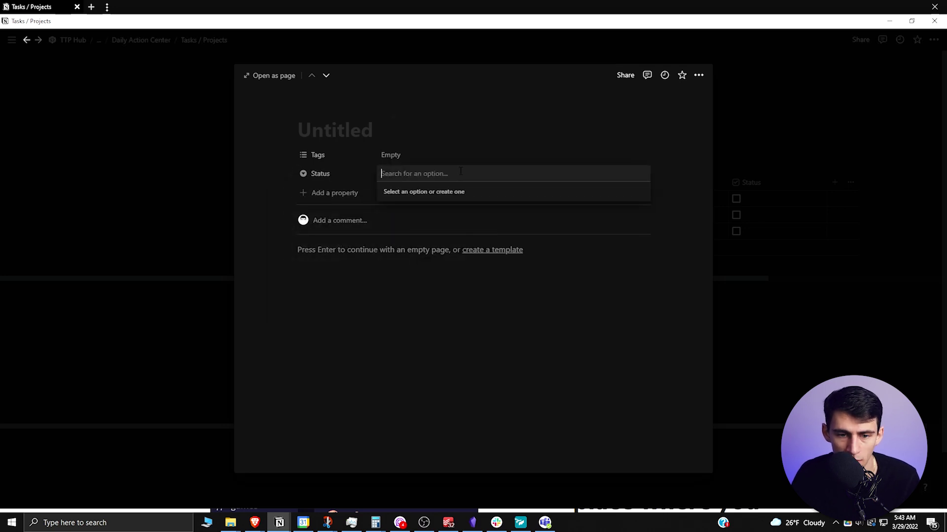
text(Not Started)
key(Return)
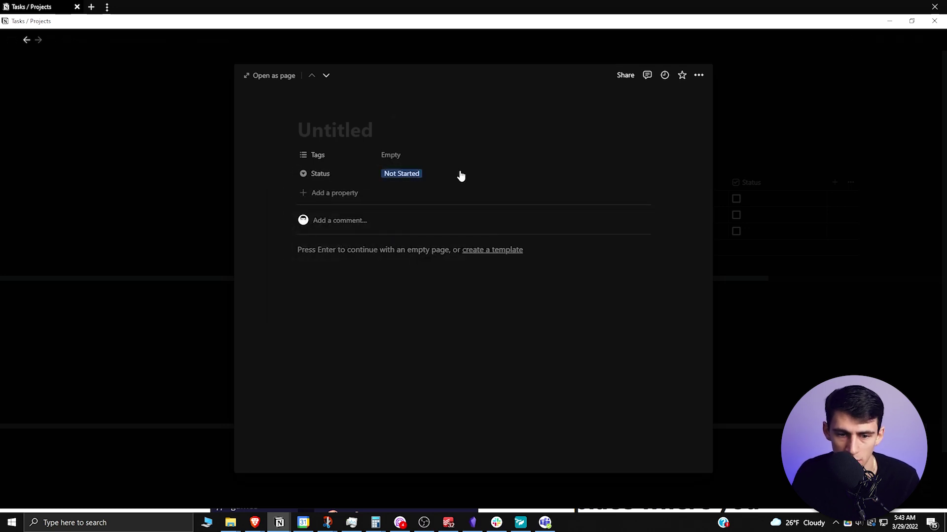
click(461, 171)
text(In Progres)
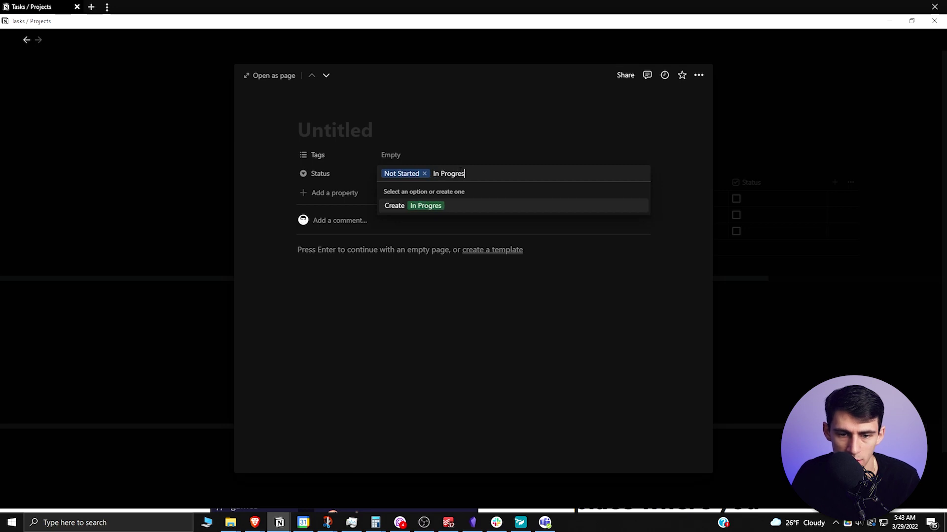
text(s)
key(Return)
click(460, 171)
text(Com)
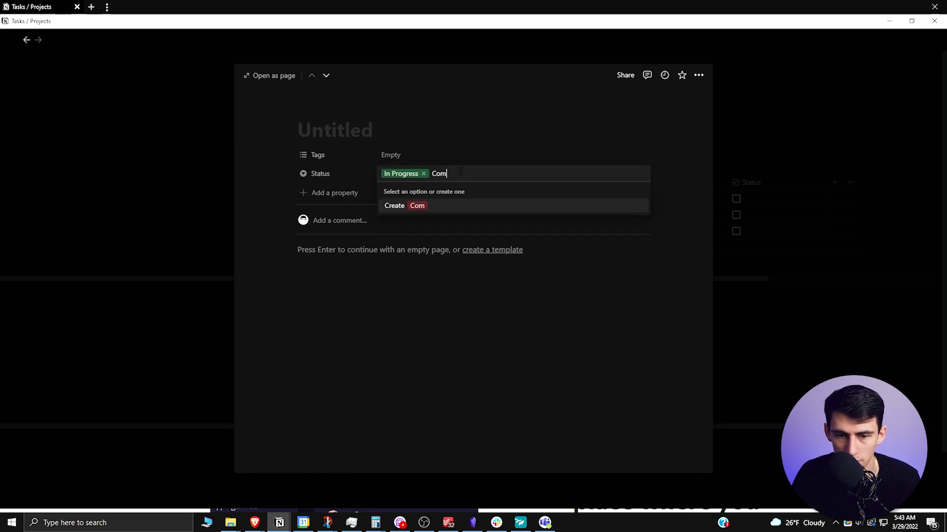
text(pl)
key(BackSpace)
text(pleted)
key(Return)
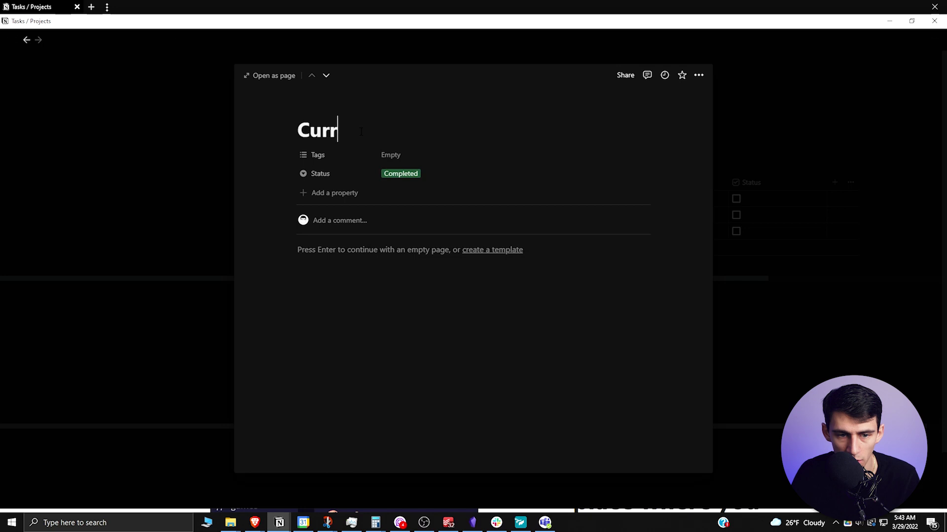
click(394, 173)
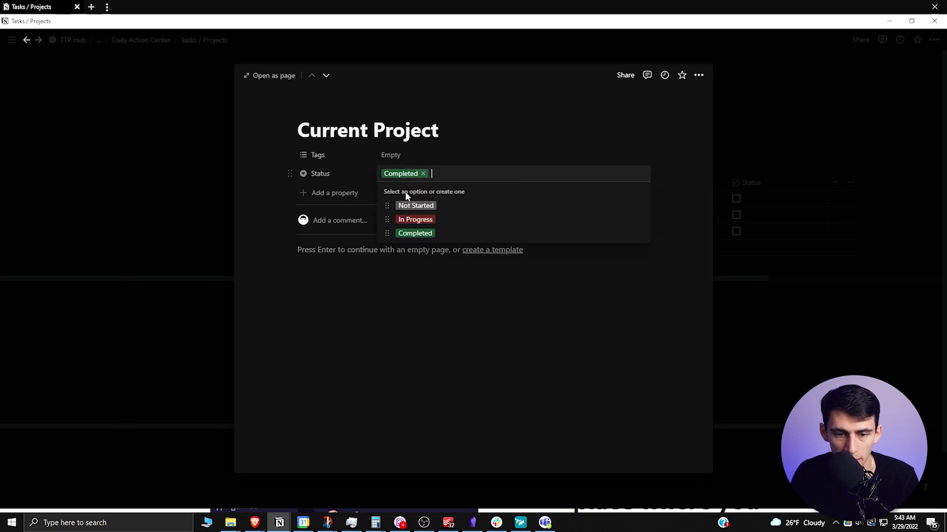
click(407, 223)
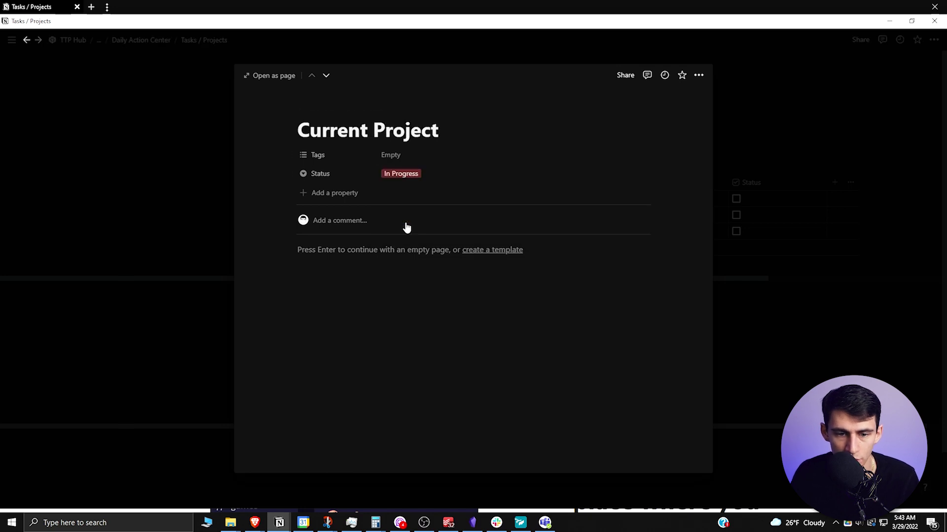
- Add a Date property named Project Timeline at the top of Current Project
click(340, 194)
mouse_move(387, 248)
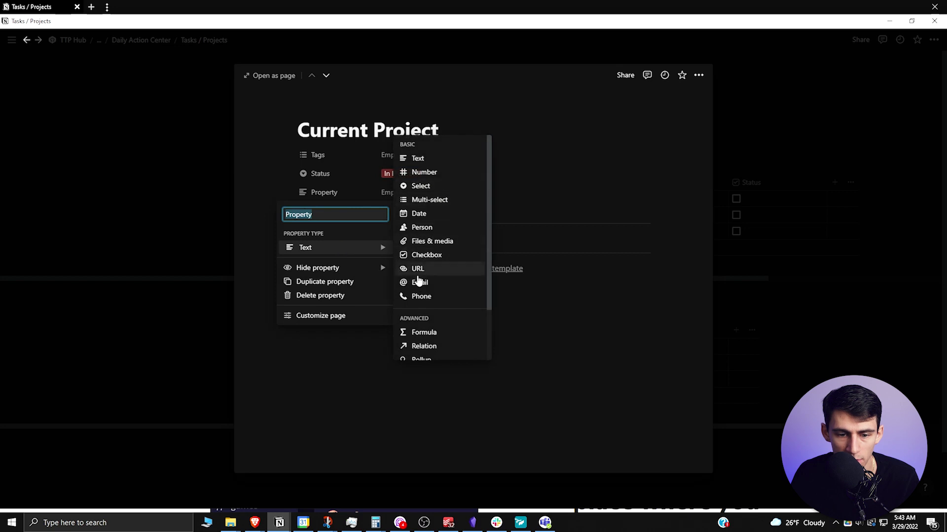
click(435, 213)
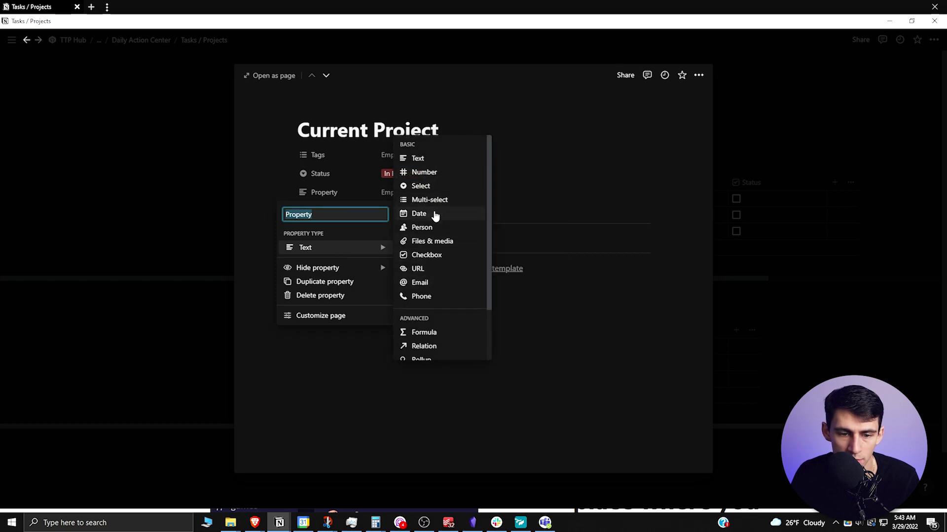
drag(330, 194, 330, 156)
click(328, 158)
text(Pro)
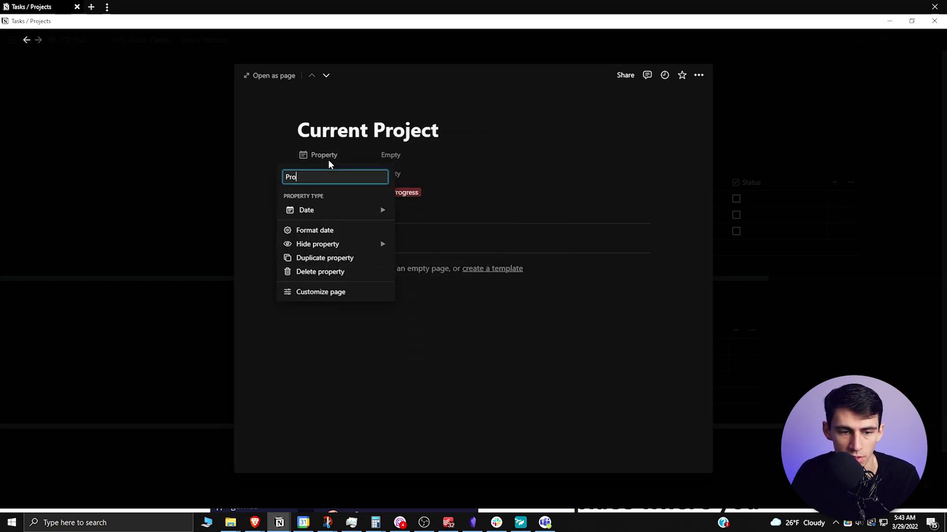
text(ject Timeline)
key(Return)
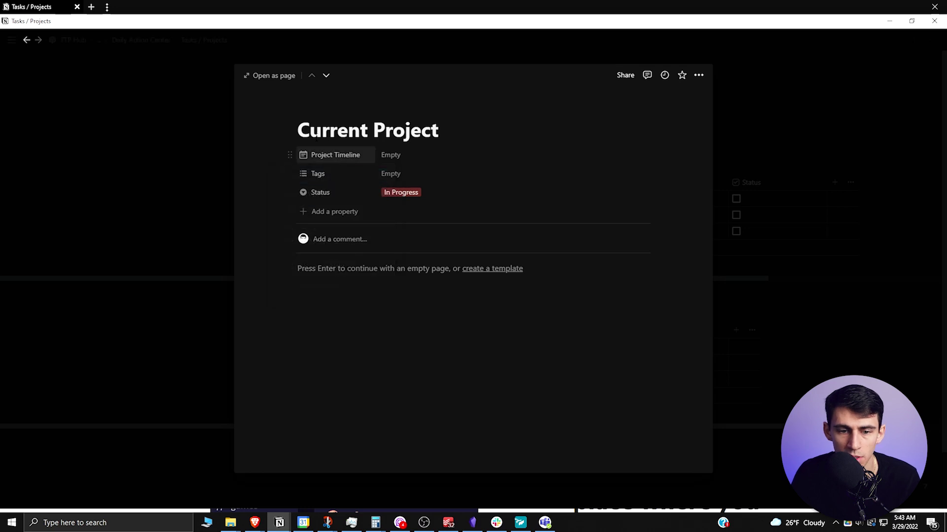
- Set the Project Timeline to March 29 – April 4, 2022
click(412, 156)
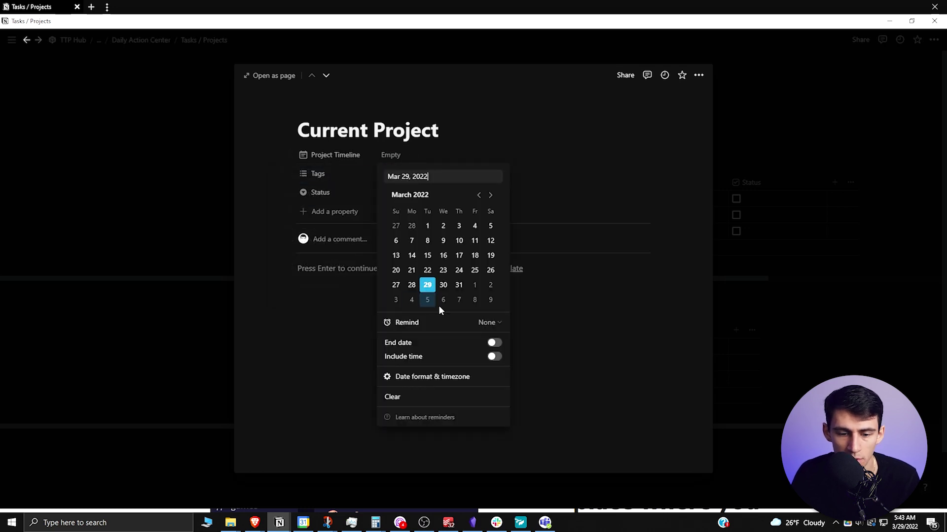
click(495, 345)
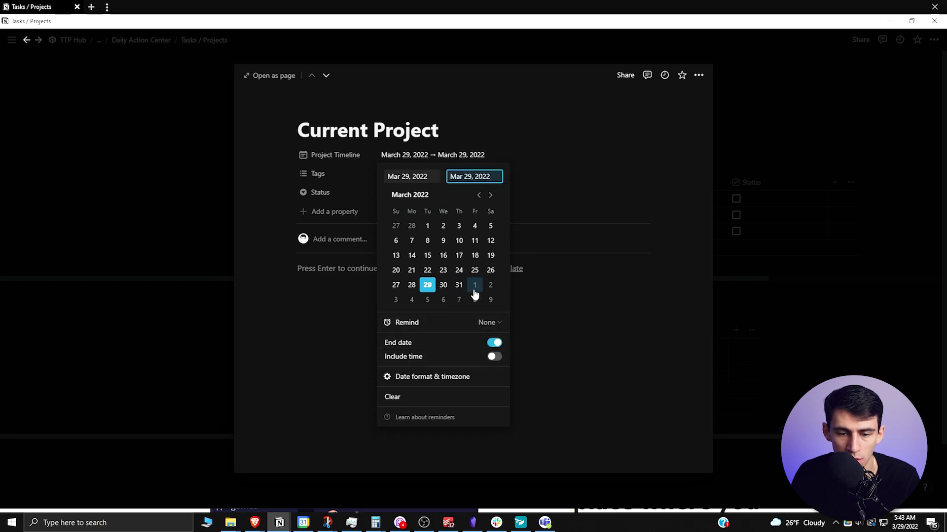
click(411, 300)
click(291, 142)
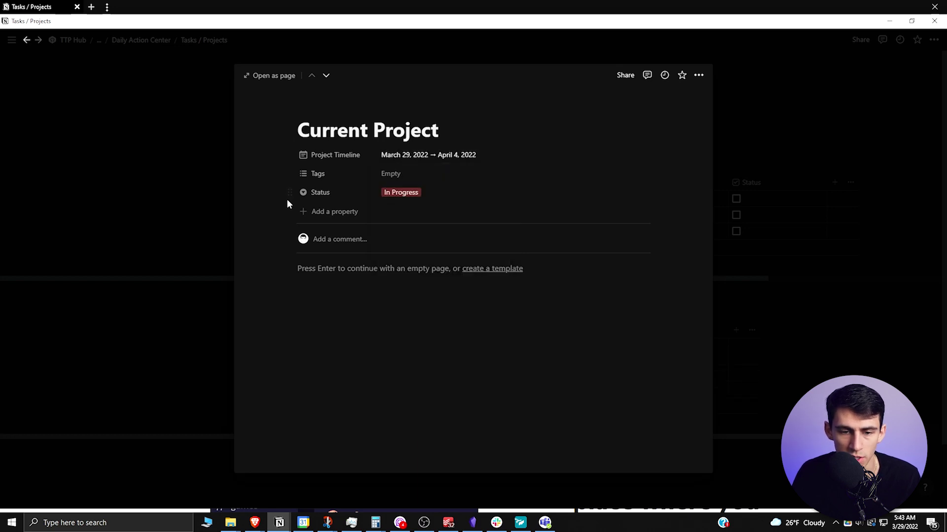
click(232, 198)
- Assign Today's Task to the first person in the list
click(467, 197)
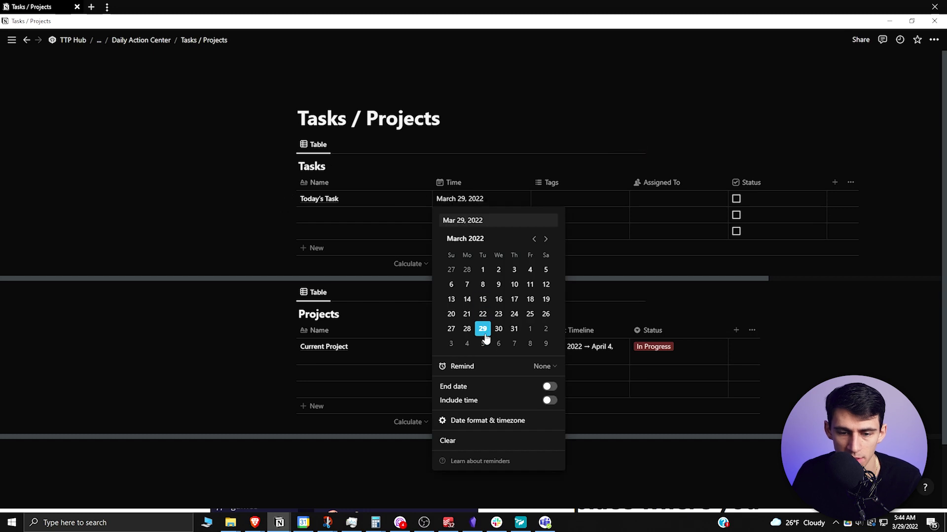
key(Escape)
click(650, 197)
click(668, 237)
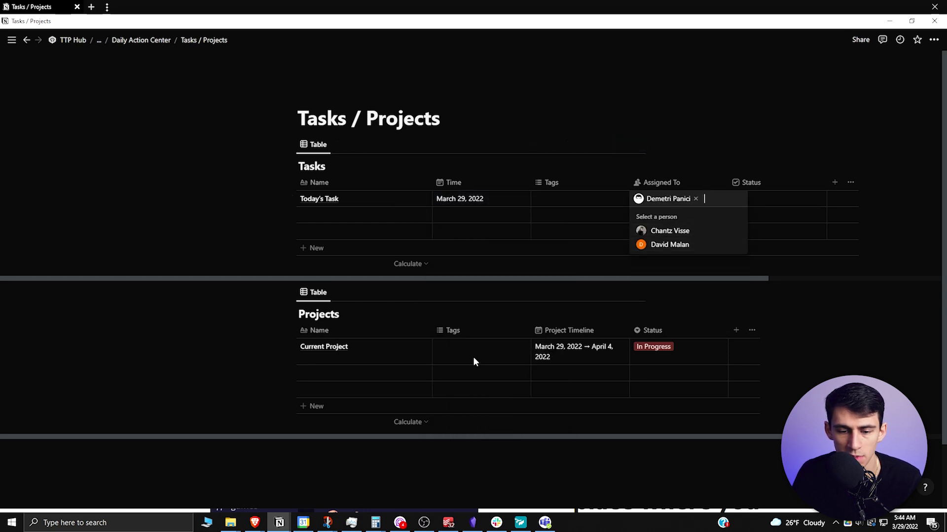
key(Escape)
- Add an Assigned To person property to Current Project and assign the first person
click(412, 345)
click(371, 211)
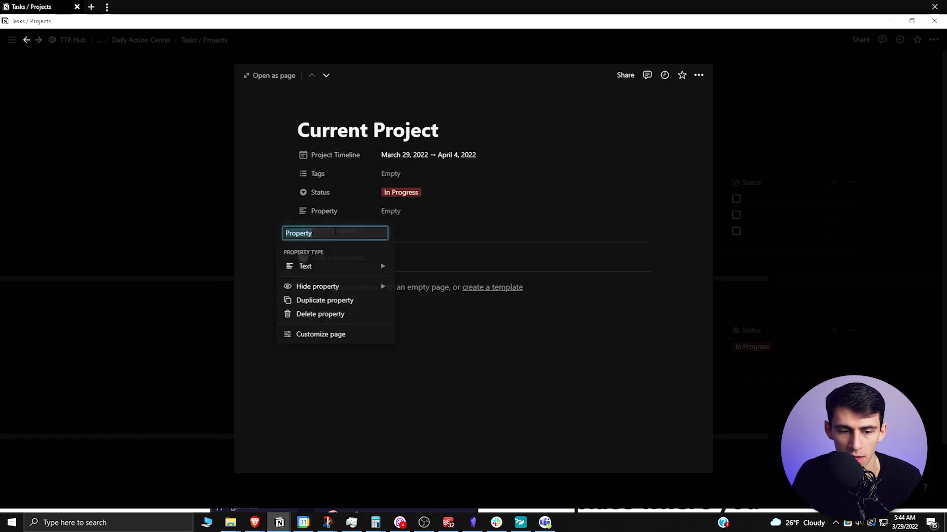
key(Escape)
drag(328, 211, 332, 176)
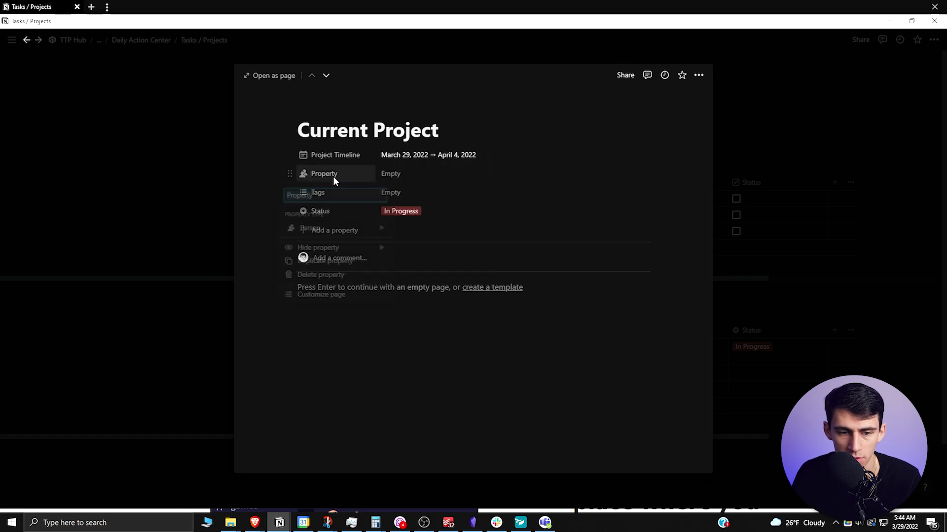
click(332, 176)
text(Assigned To)
key(Return)
click(414, 178)
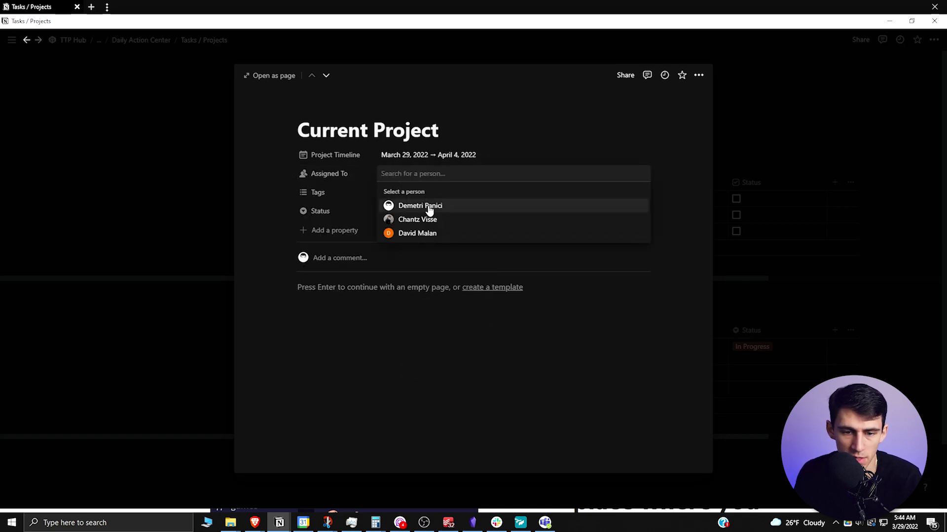
click(419, 205)
click(138, 183)
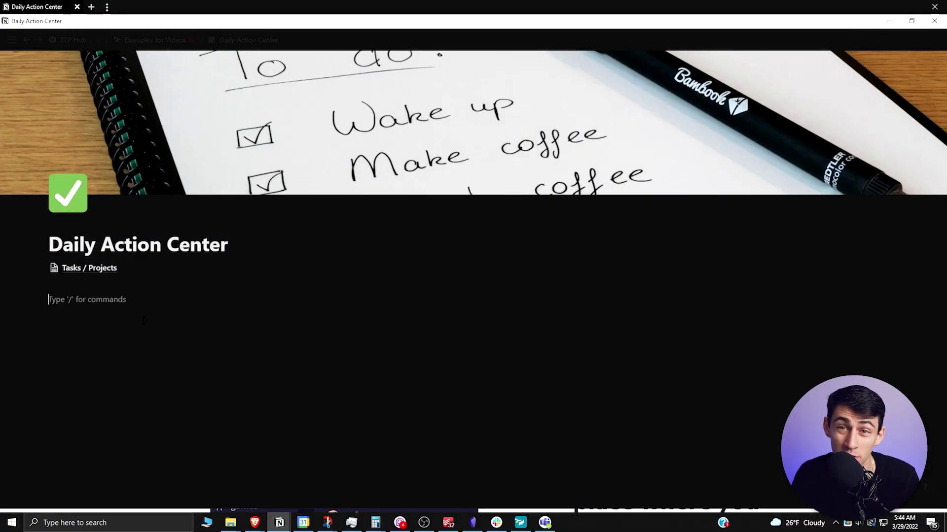
- Insert a linked database list view using /list, sourced from the Tasks database
text(/list)
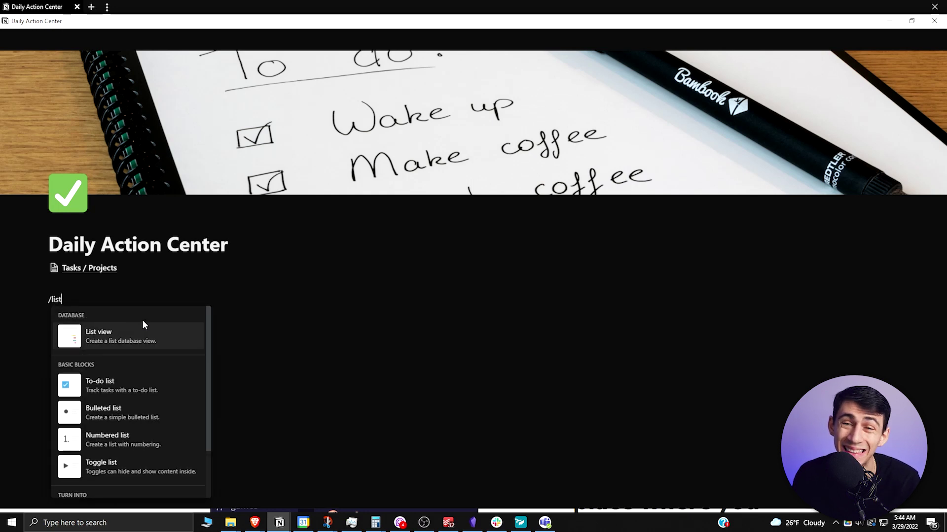
mouse_move(145, 336)
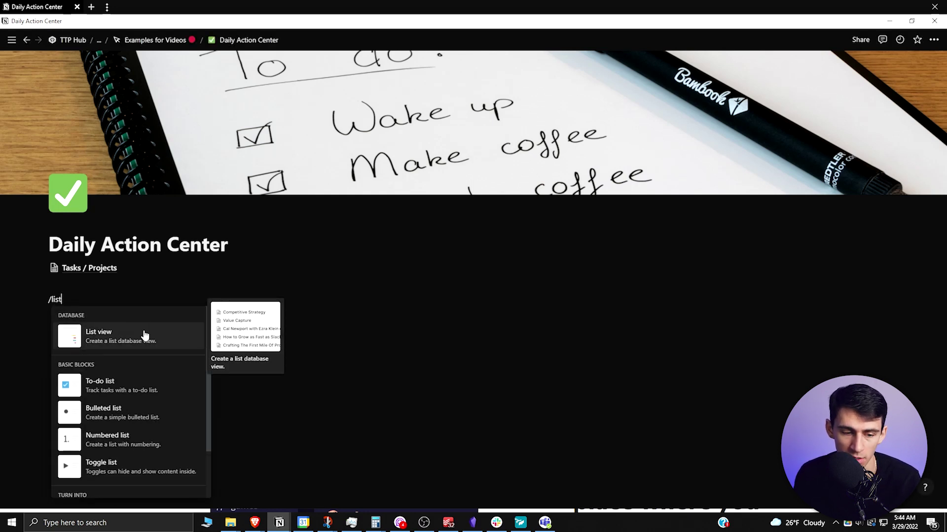
click(145, 336)
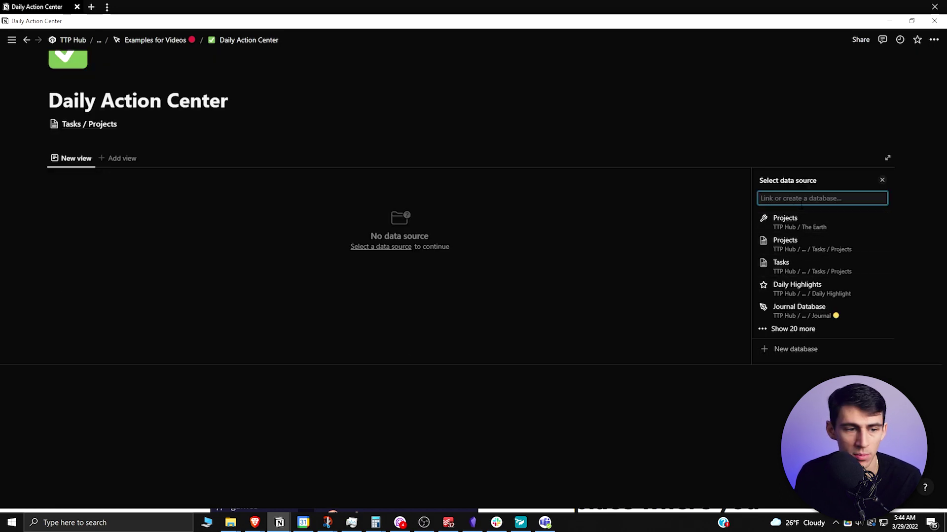
click(807, 222)
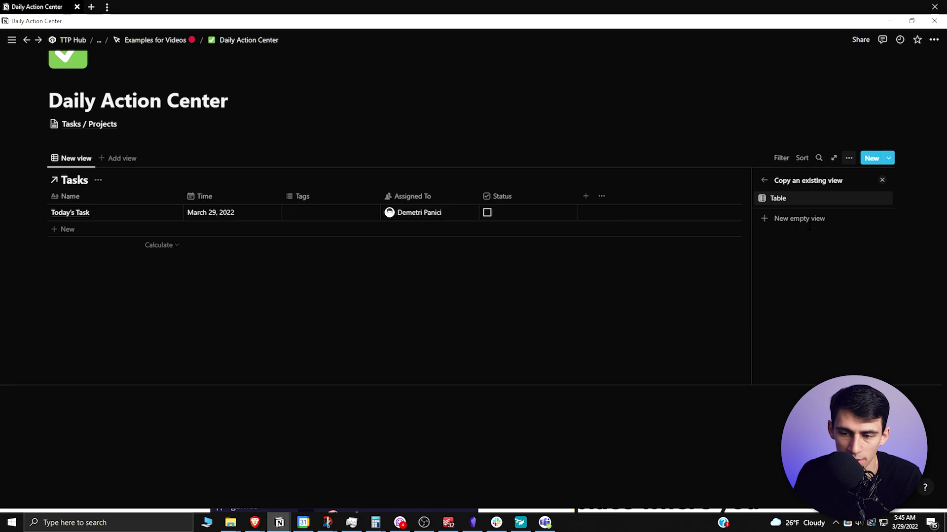
- Add a second table view showing the Projects database
click(123, 162)
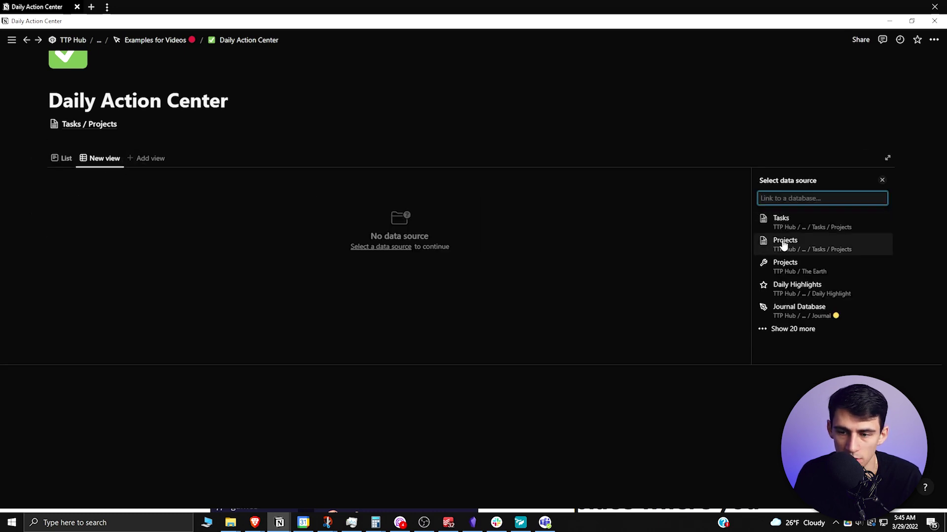
click(783, 241)
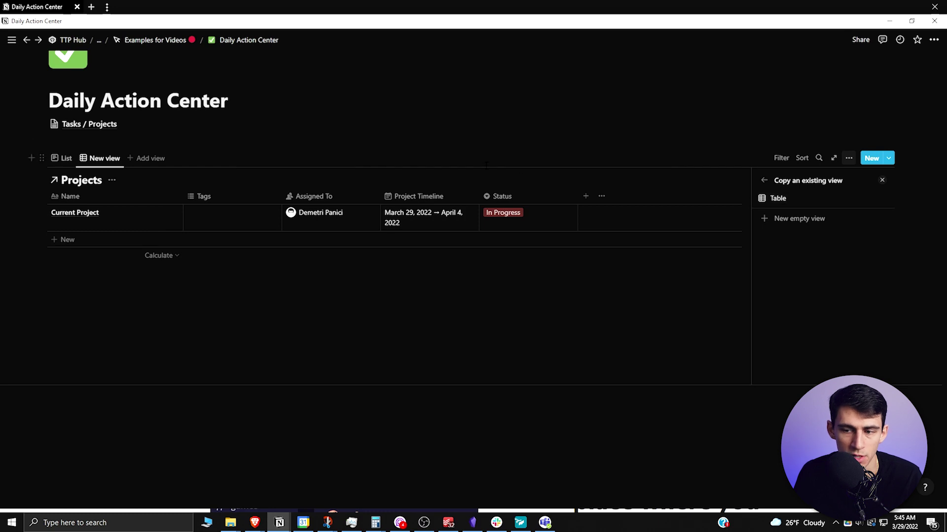
click(882, 180)
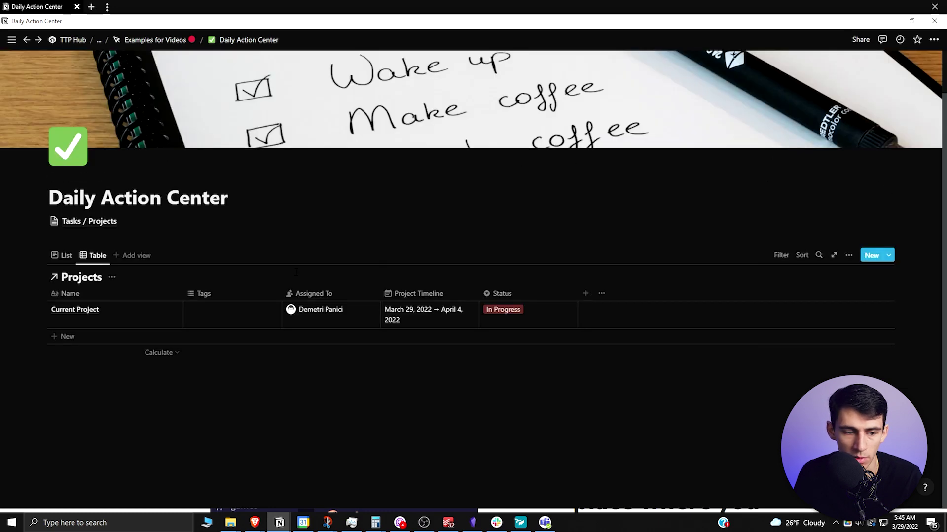
- Rename the list view to Tasks
click(56, 261)
click(58, 302)
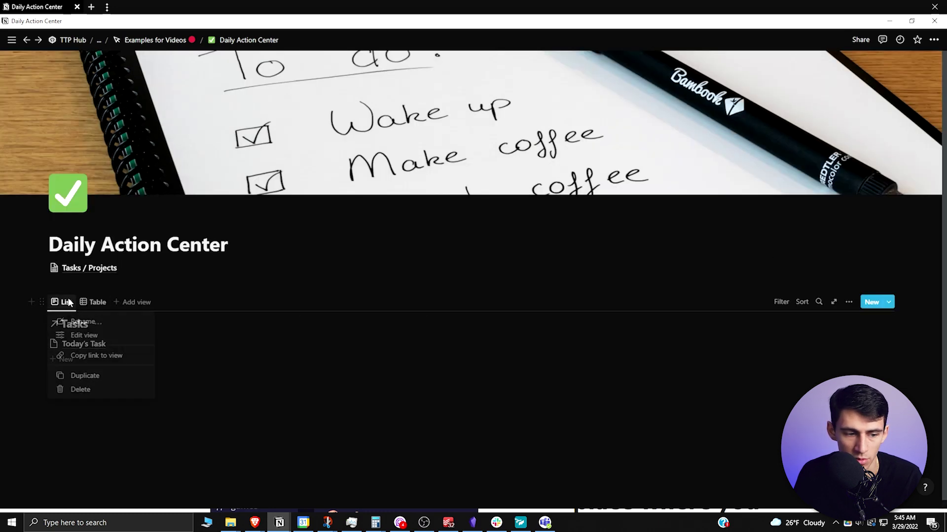
click(62, 302)
click(62, 303)
click(77, 322)
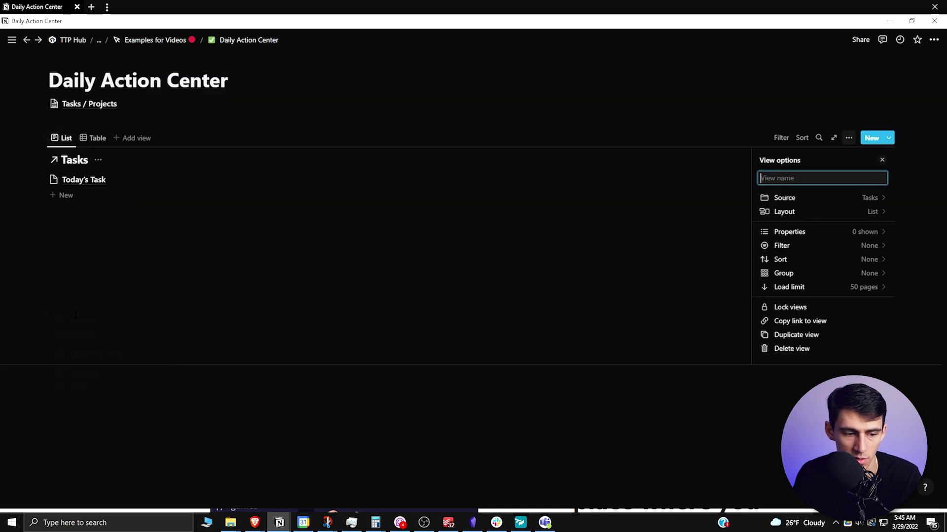
text(Tasks)
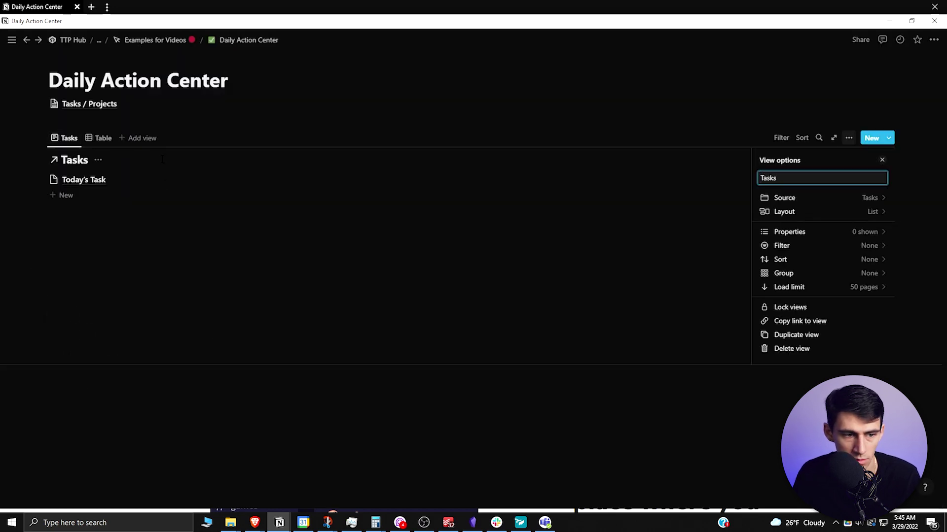
- Rename the table view to Projects
click(100, 139)
click(96, 305)
click(93, 320)
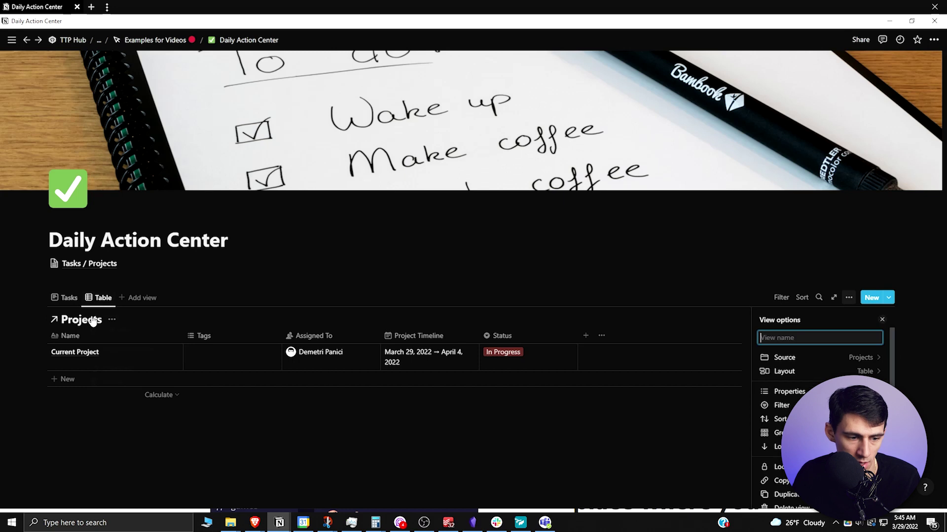
text(Projects)
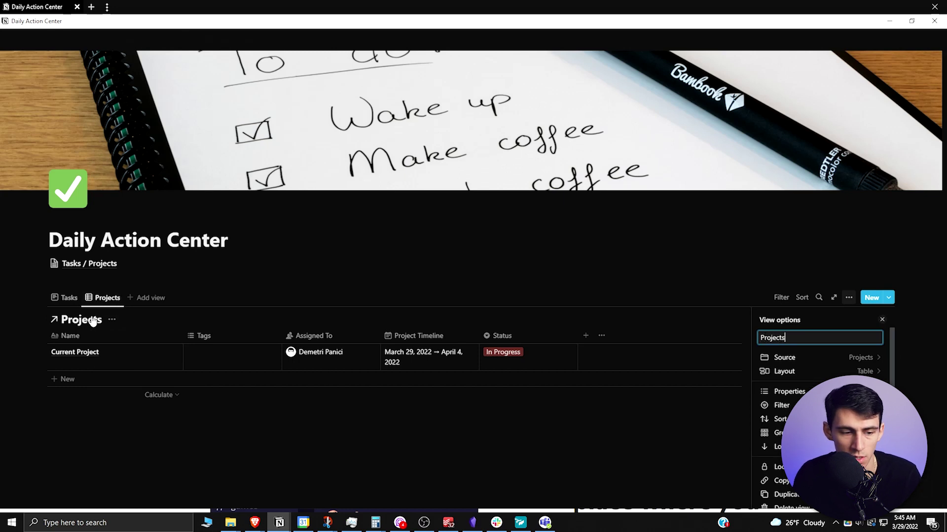
- Open the full Tasks database page from the list view, then go back
click(67, 298)
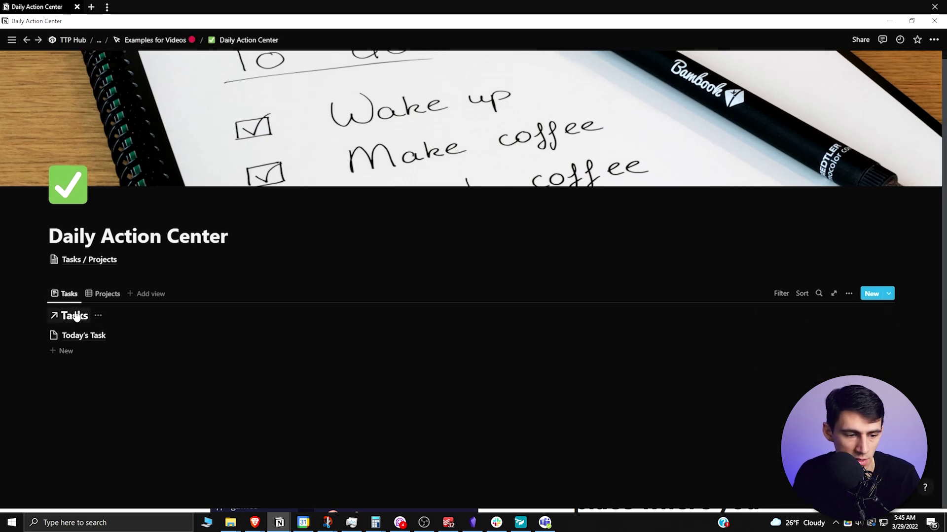
click(99, 319)
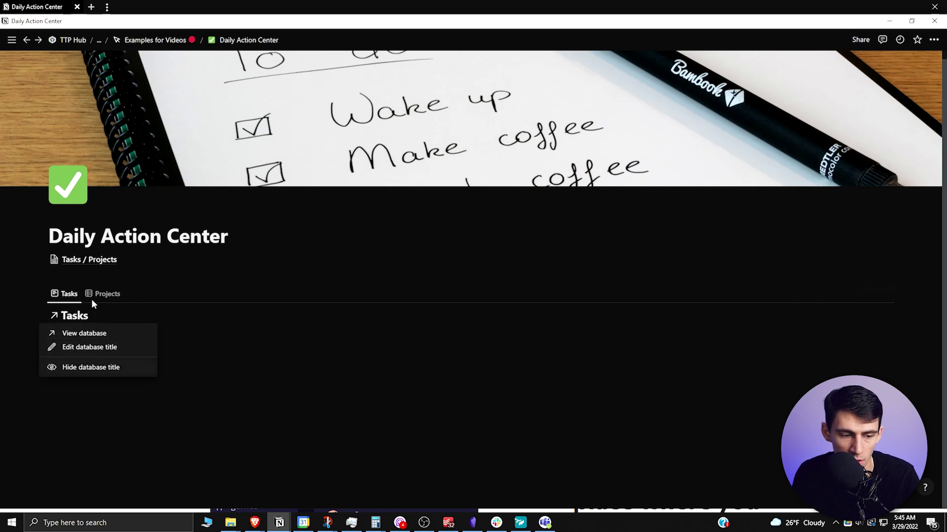
click(87, 317)
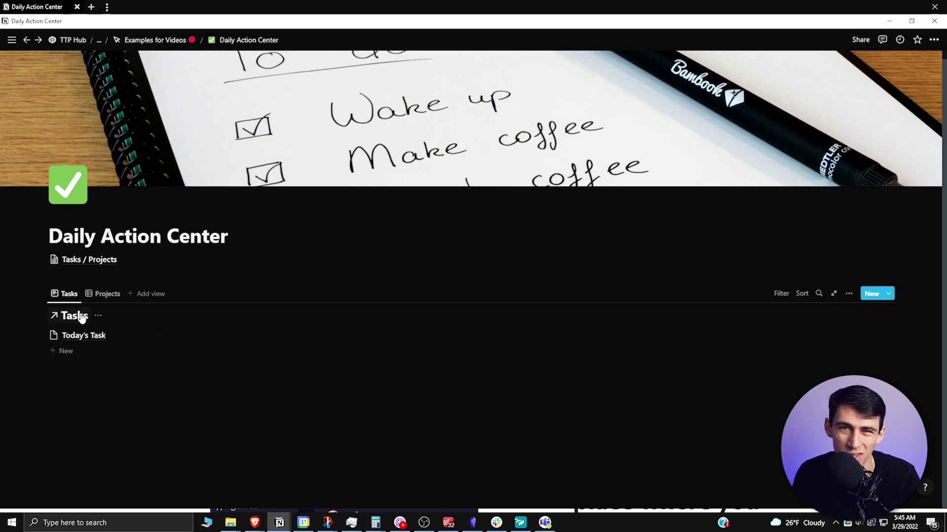
click(82, 317)
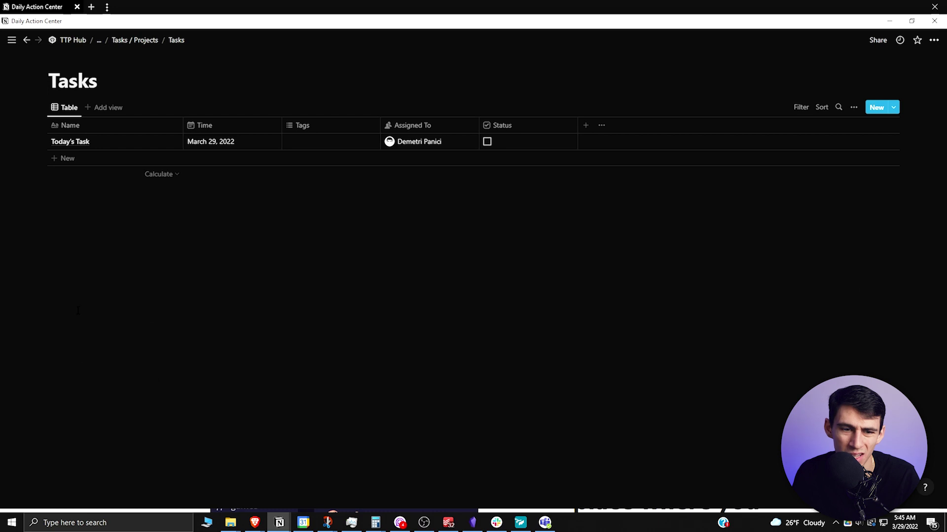
click(23, 42)
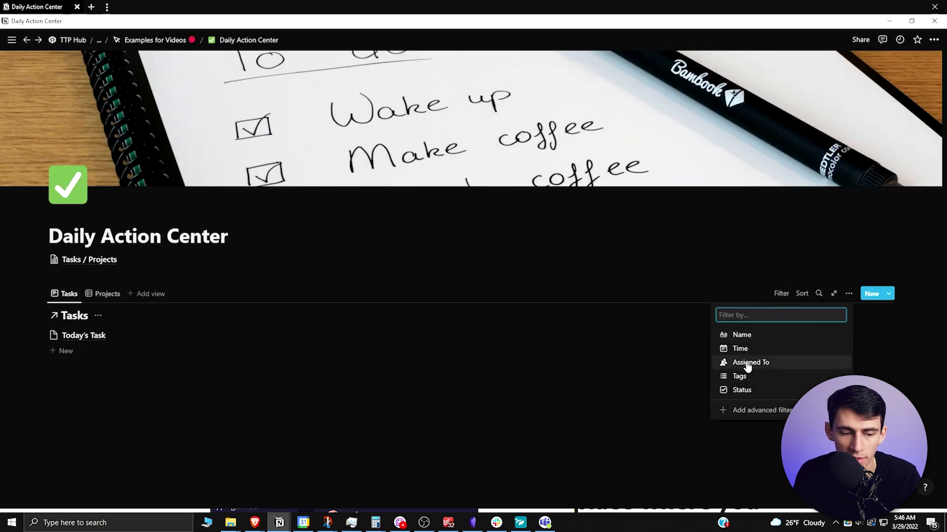
- Filter the Tasks view to show only items with Time set to Today
click(741, 348)
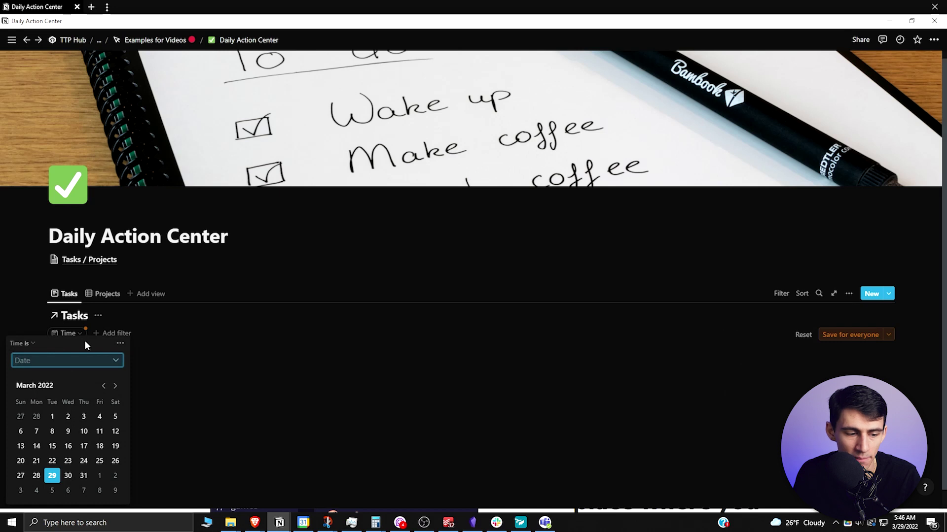
click(114, 360)
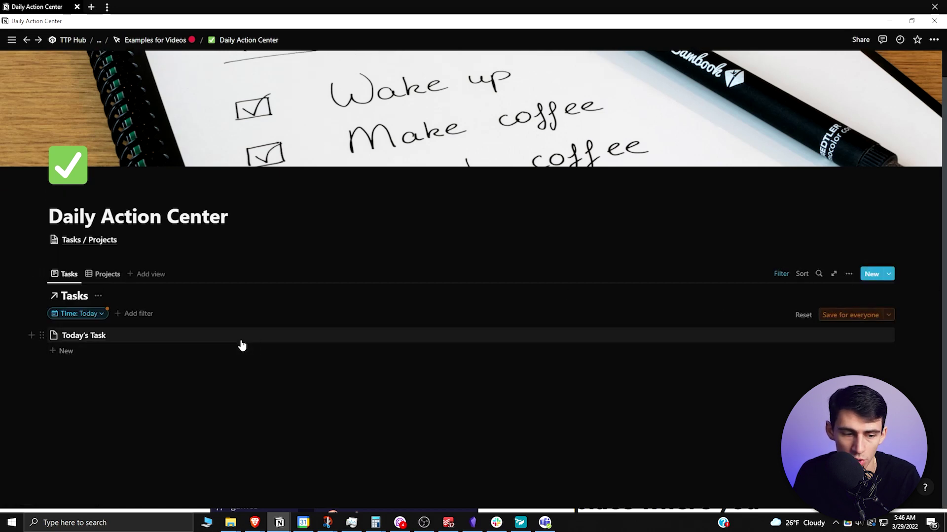
click(88, 297)
- Add a Tomorrow's Task row dated March 30, 2022
click(148, 166)
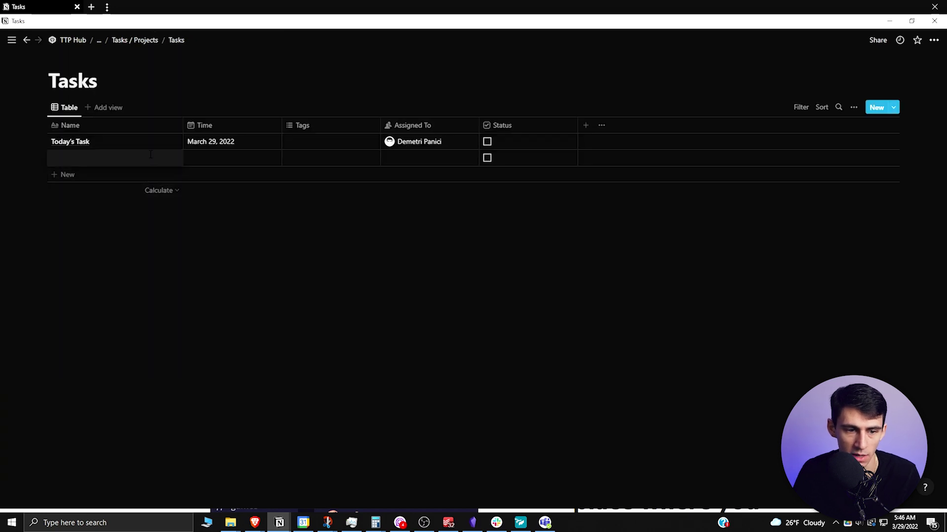
click(231, 158)
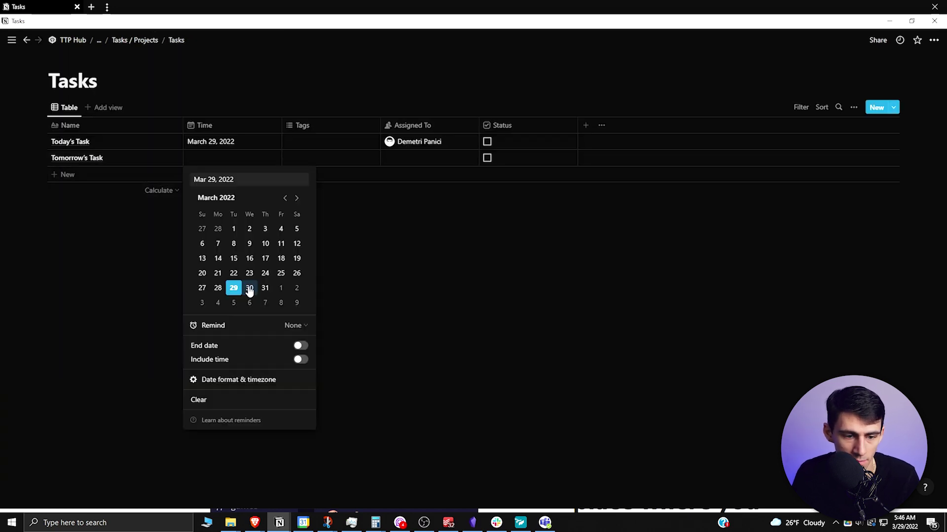
click(246, 288)
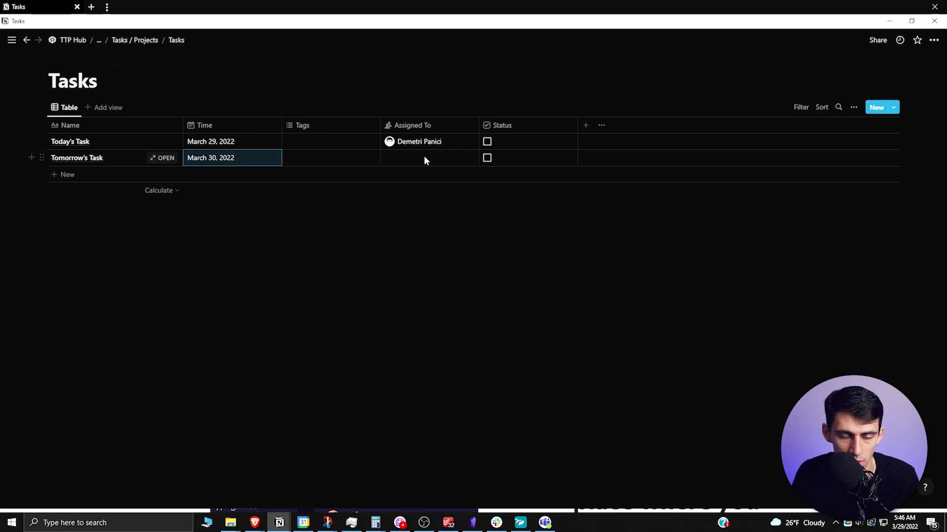
- Duplicate Today's Task with no assignee, then return to Daily Action Center
right_click(112, 142)
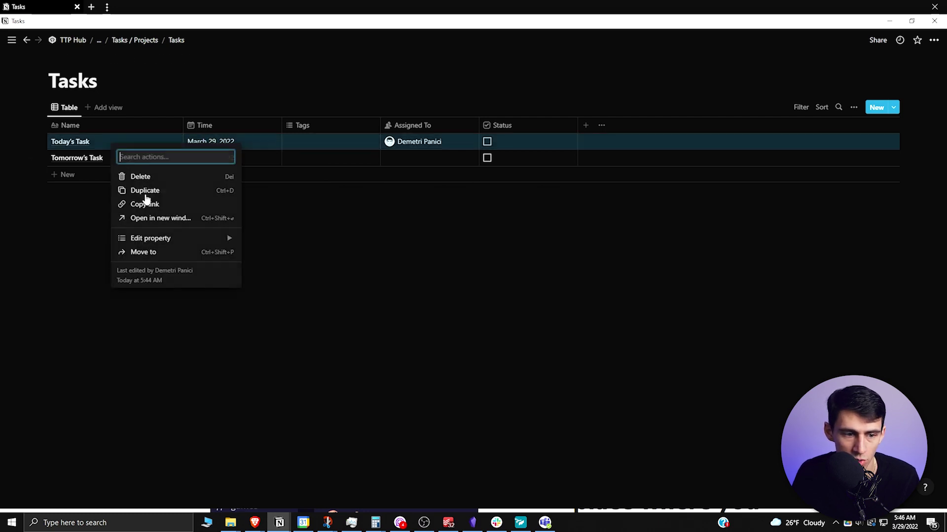
click(145, 191)
click(408, 159)
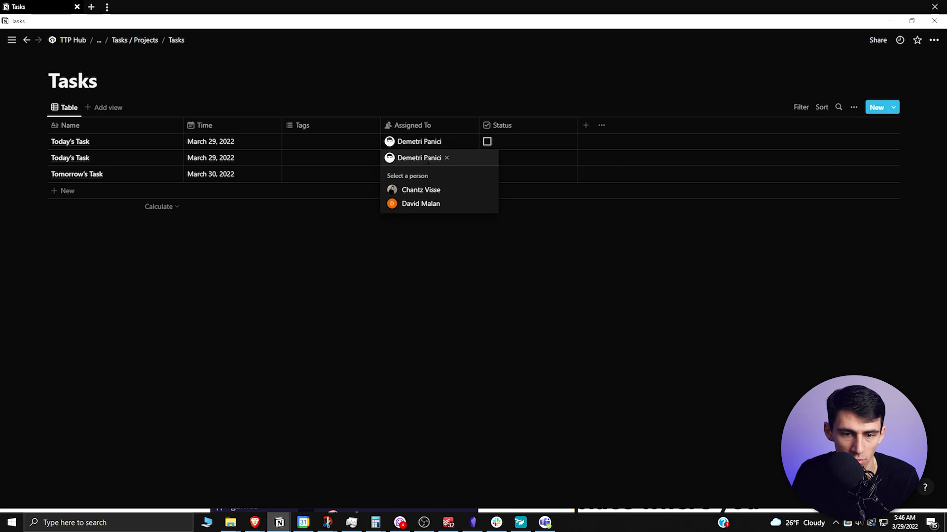
click(447, 158)
key(Escape)
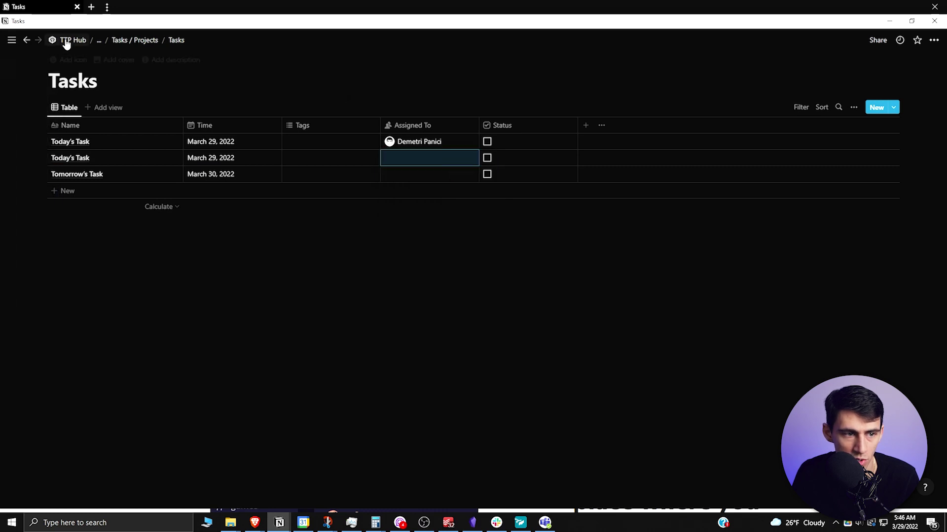
click(27, 40)
- Make the Status, Tags and Assigned To properties visible in the Tasks list and save the view for everyone
scroll(131, 316, down, 1)
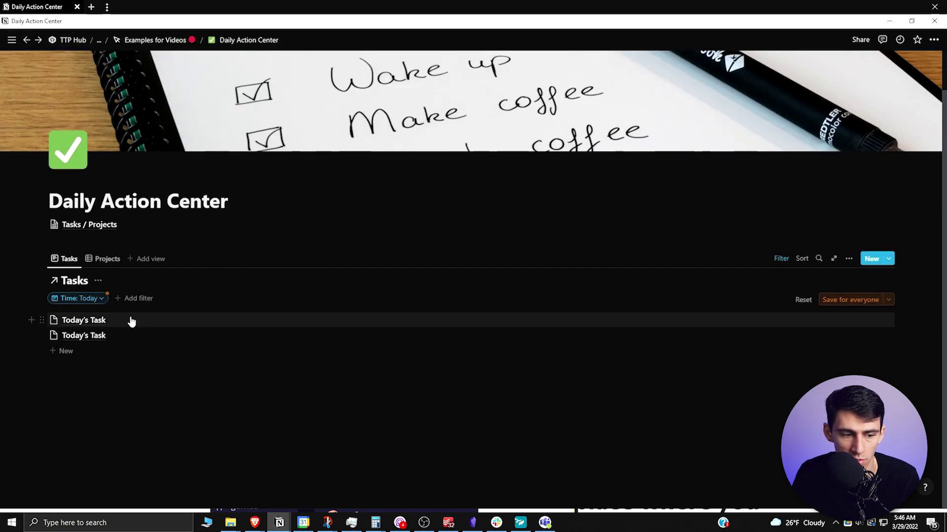
click(849, 259)
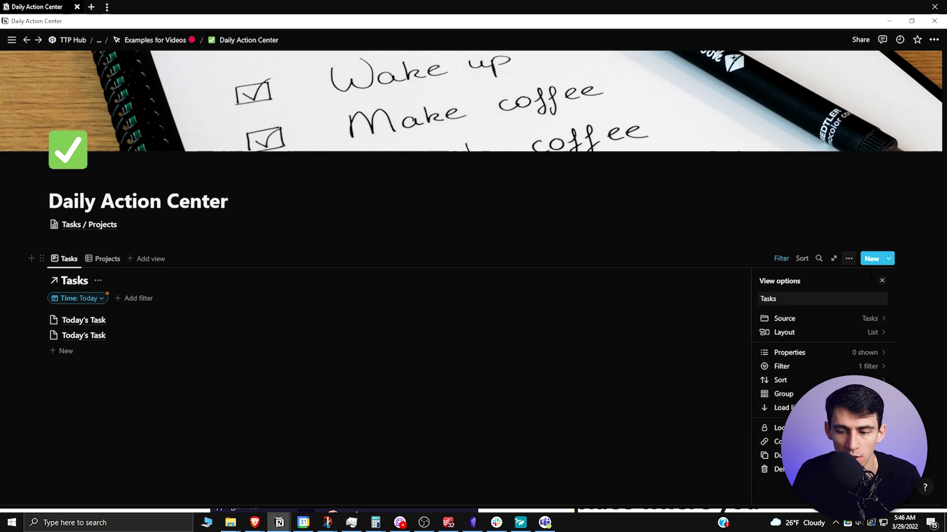
click(827, 355)
click(873, 349)
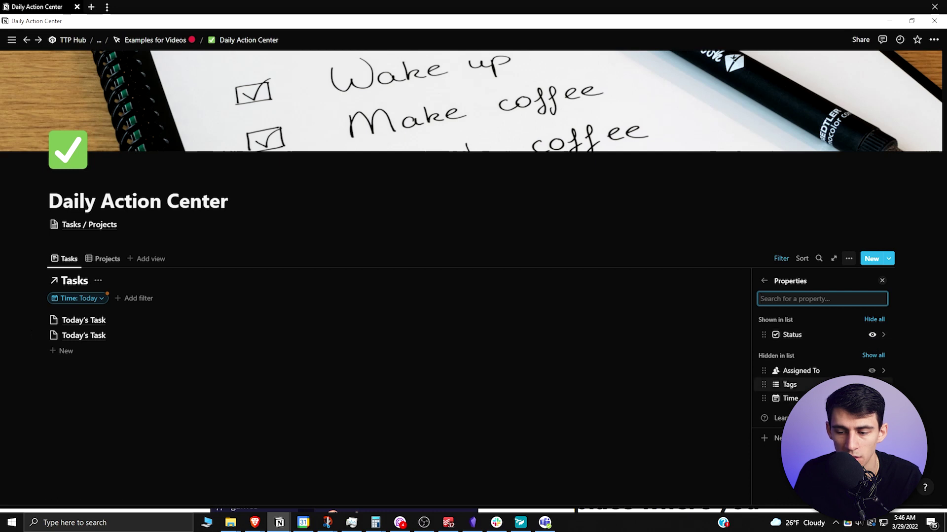
click(872, 384)
click(872, 385)
click(740, 336)
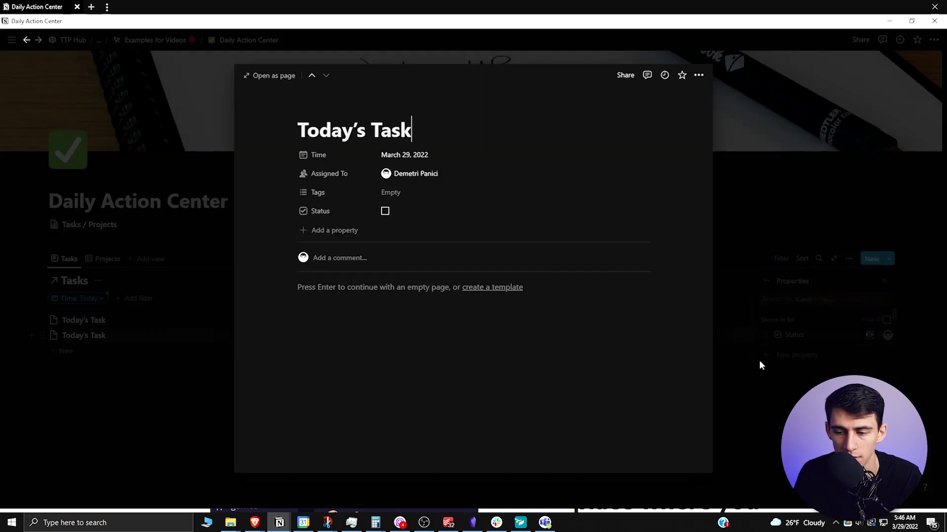
click(794, 332)
click(849, 300)
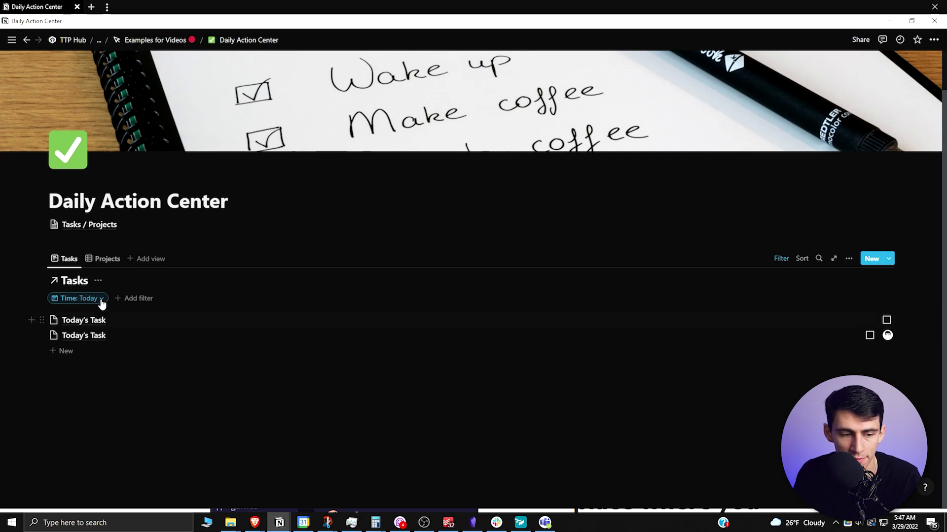
- Add an Assigned To: Me filter to the Tasks view and save it for everyone
click(142, 300)
click(134, 351)
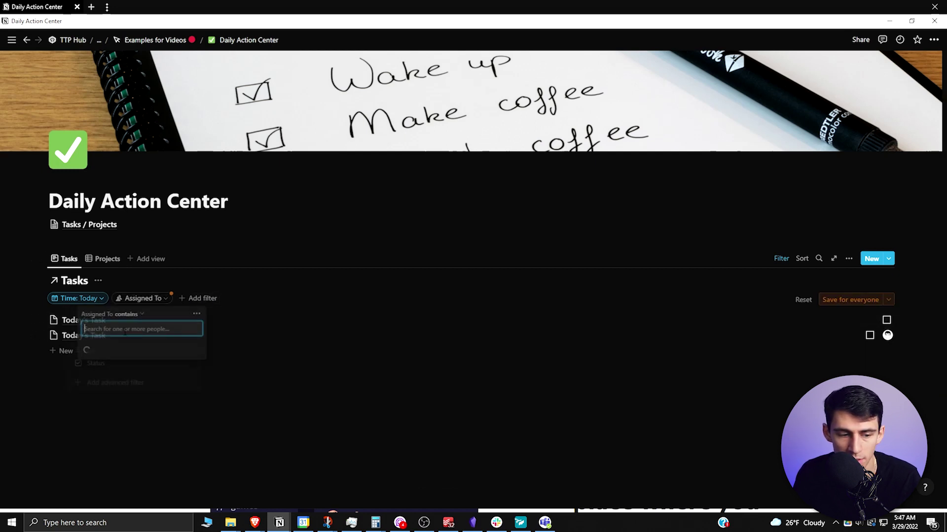
click(117, 346)
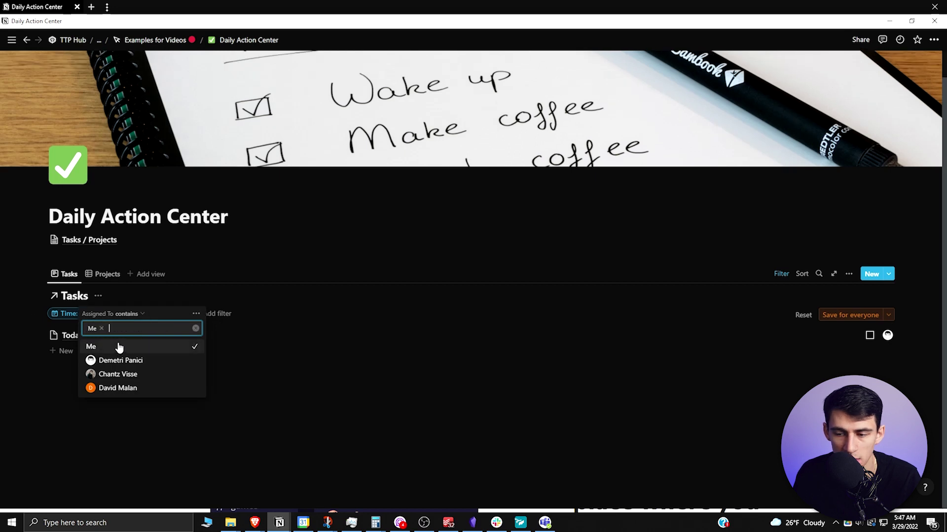
click(828, 314)
- Rename the Tasks view to 'My Task'
click(72, 284)
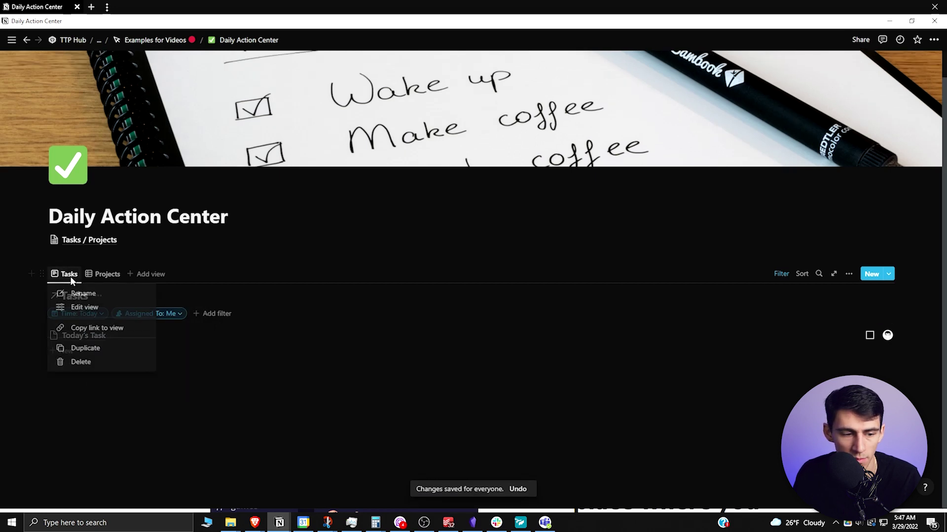
click(84, 307)
text(M)
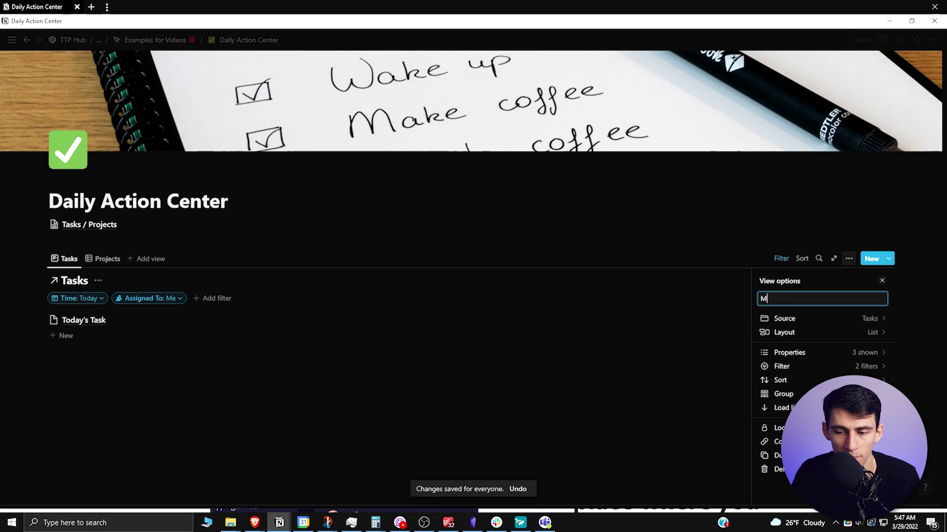
text(y Tasks)
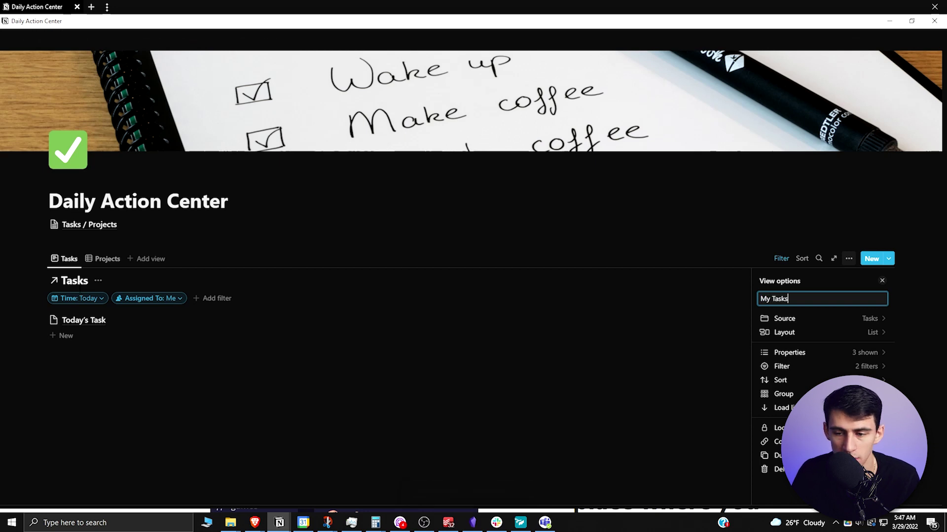
key(Escape)
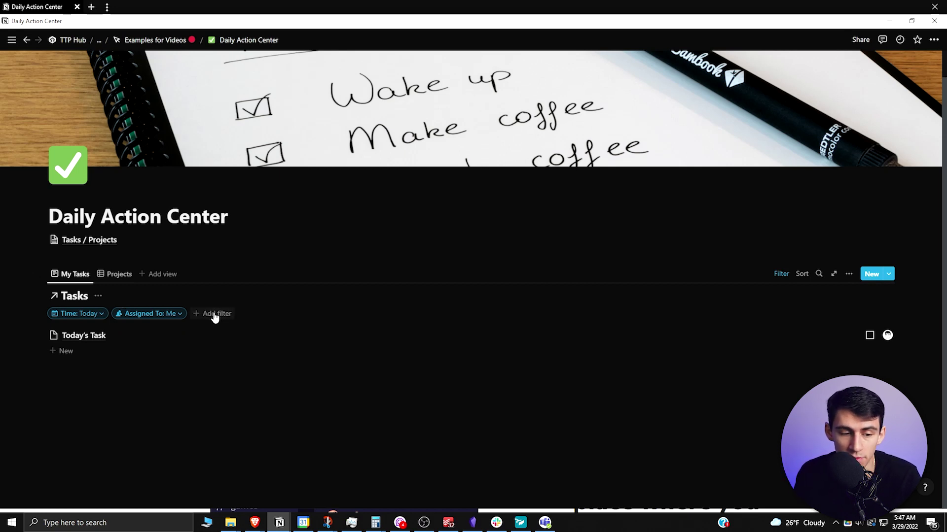
- Add a Status: Unchecked filter, save for everyone, and test it by ticking and un-ticking Today's Task
click(215, 316)
click(172, 383)
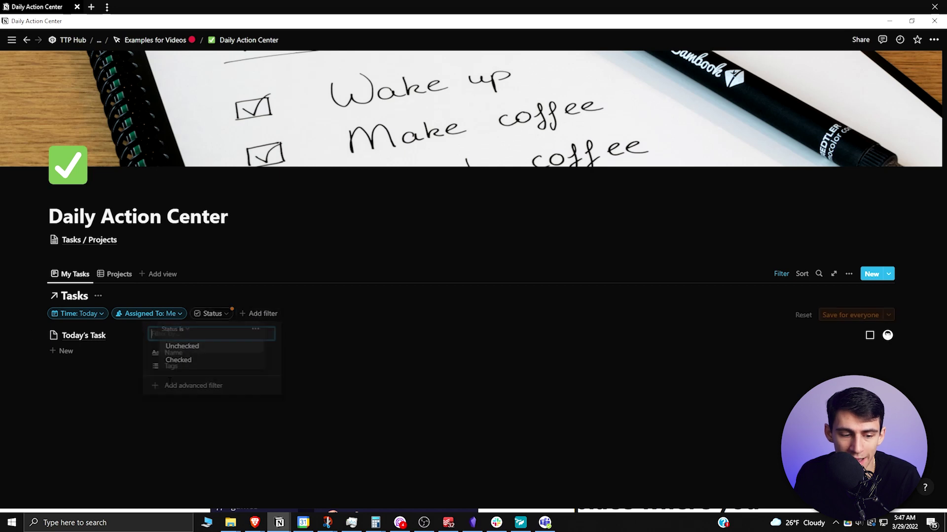
click(207, 348)
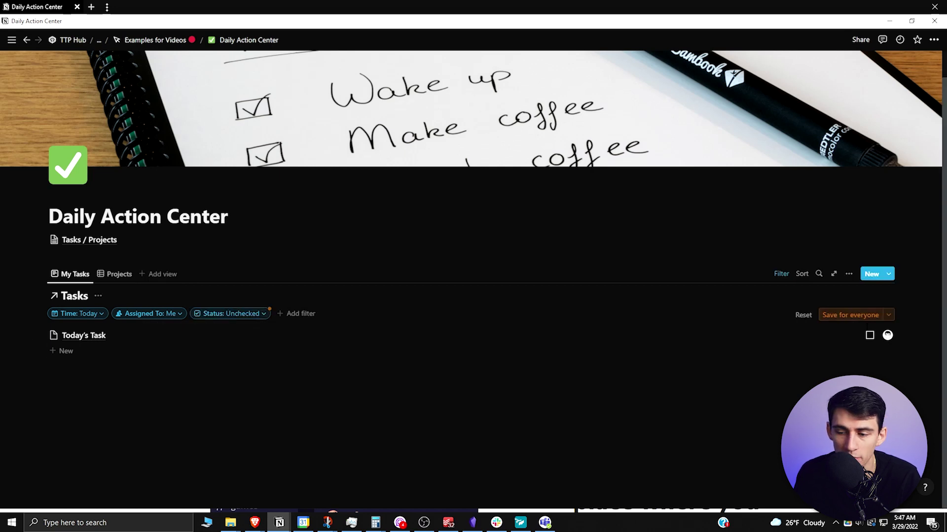
click(850, 314)
click(869, 337)
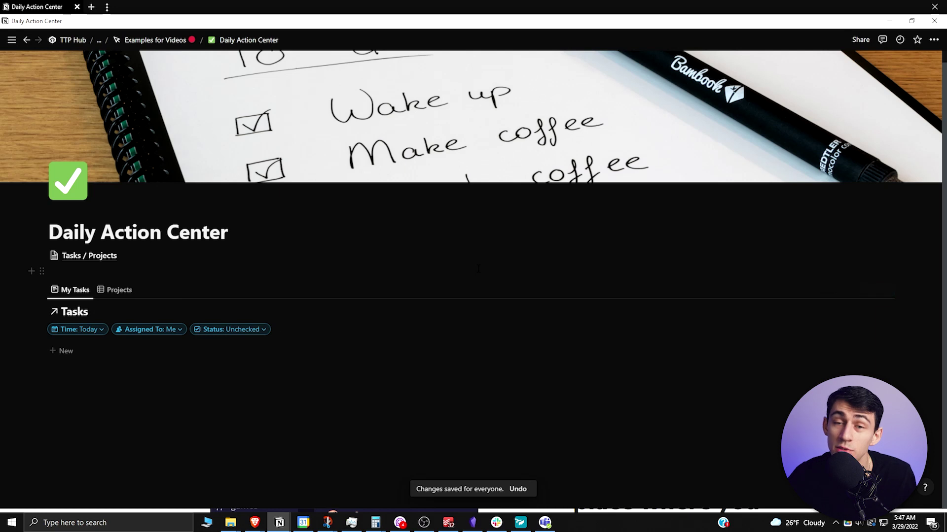
key(ctrl+z)
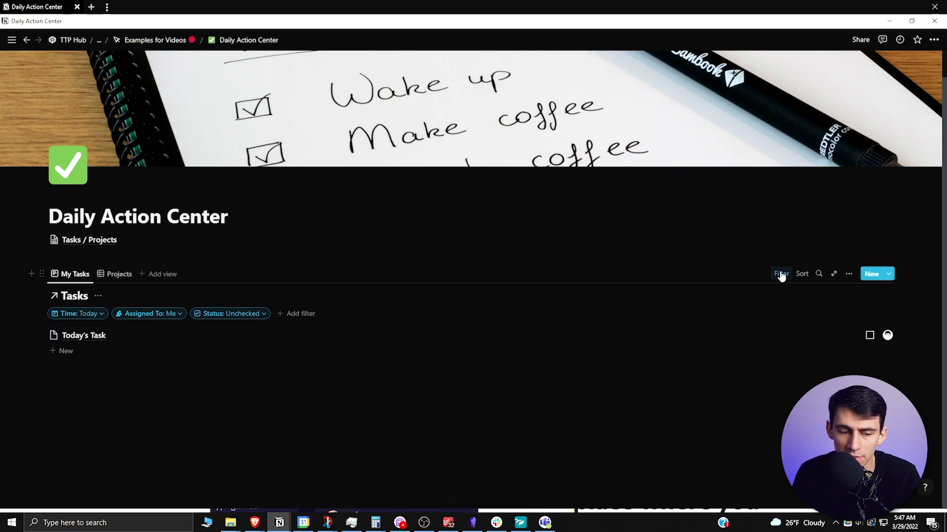
- Duplicate the My Tasks view and name the copy 'My Tasks Overview'
click(71, 279)
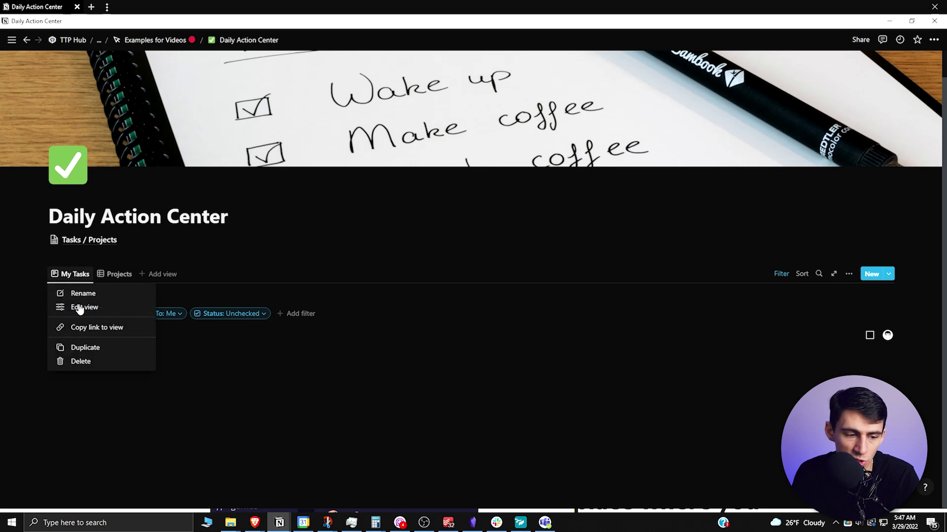
click(82, 345)
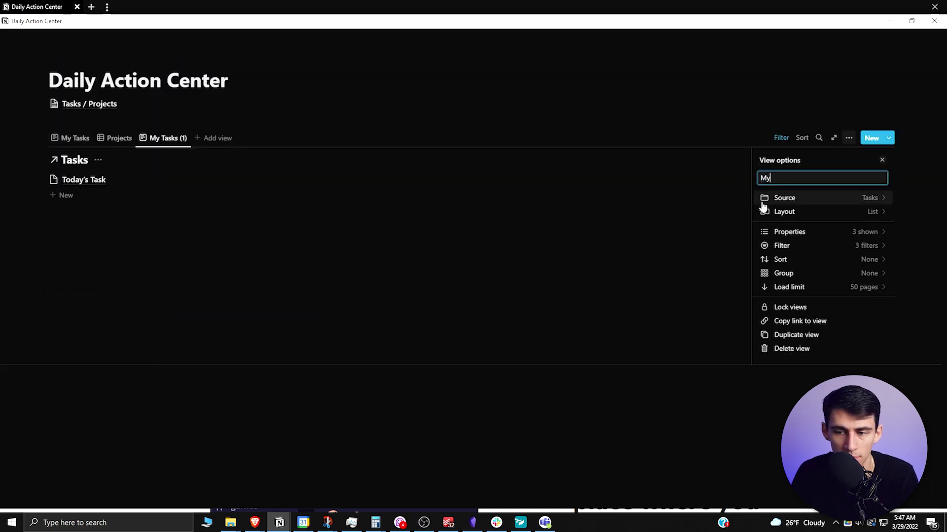
text(My Tasks Overv)
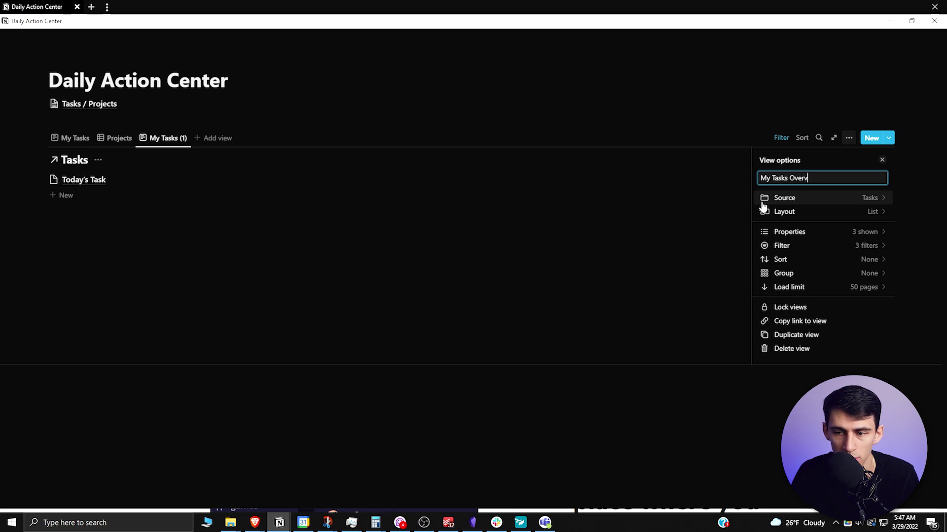
text(iew)
key(Return)
- Remove the Status filter from My Tasks Overview and save for everyone
click(784, 295)
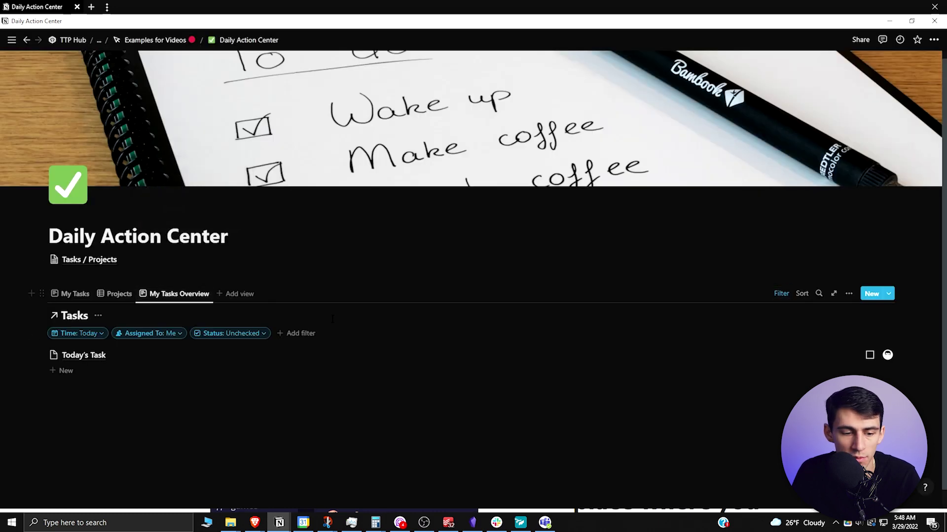
click(226, 335)
click(205, 404)
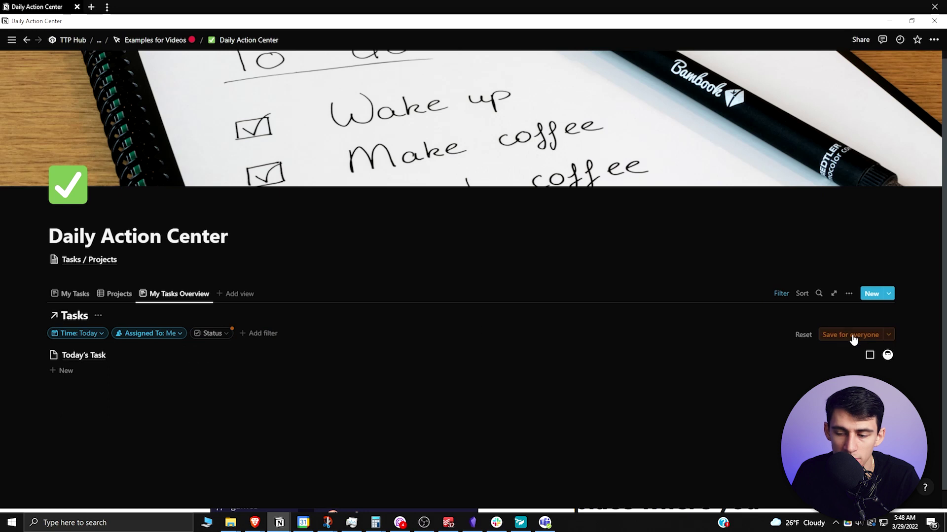
- Tick Today's Task and compare how the My Tasks and My Tasks Overview views list it
click(869, 355)
scroll(686, 320, down, 1)
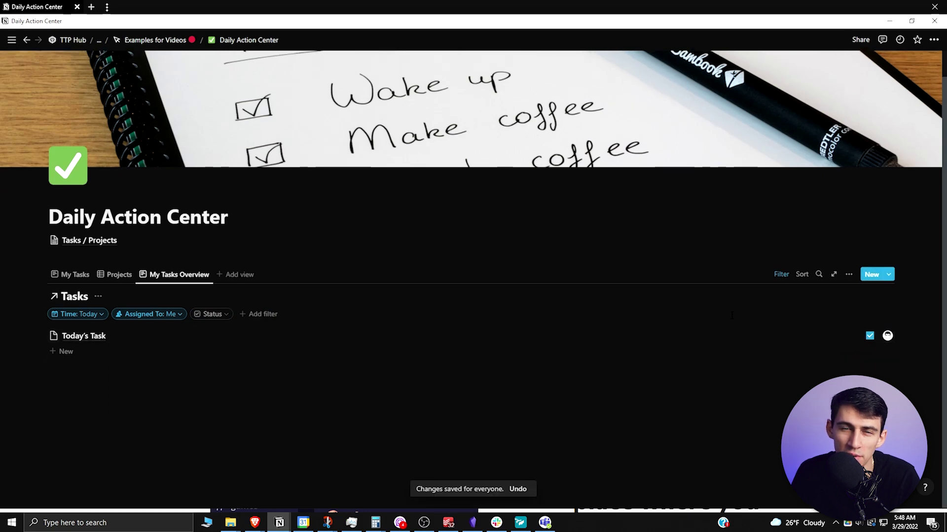
scroll(732, 317, up, 1)
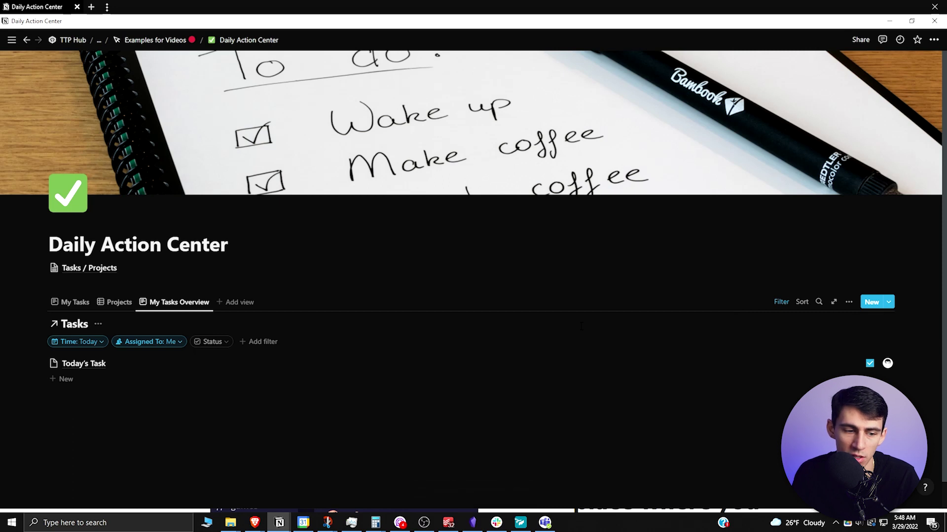
click(68, 307)
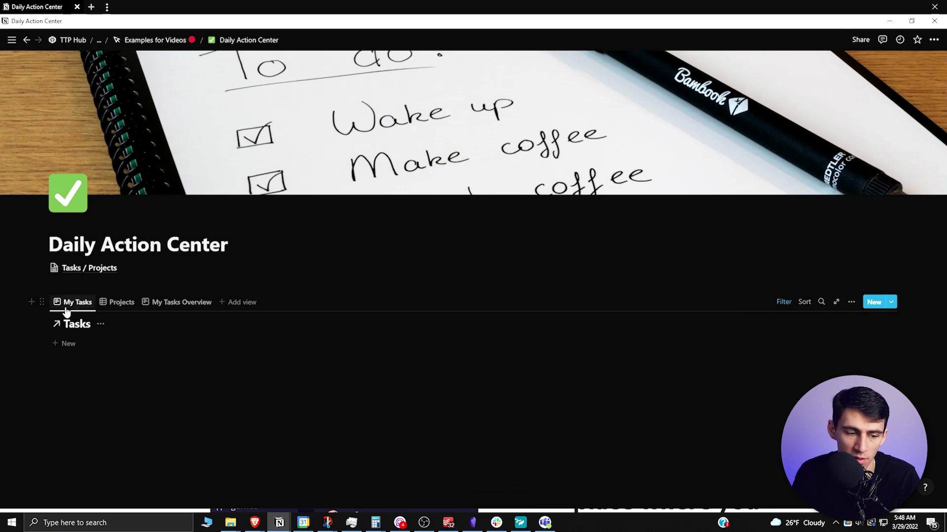
click(171, 302)
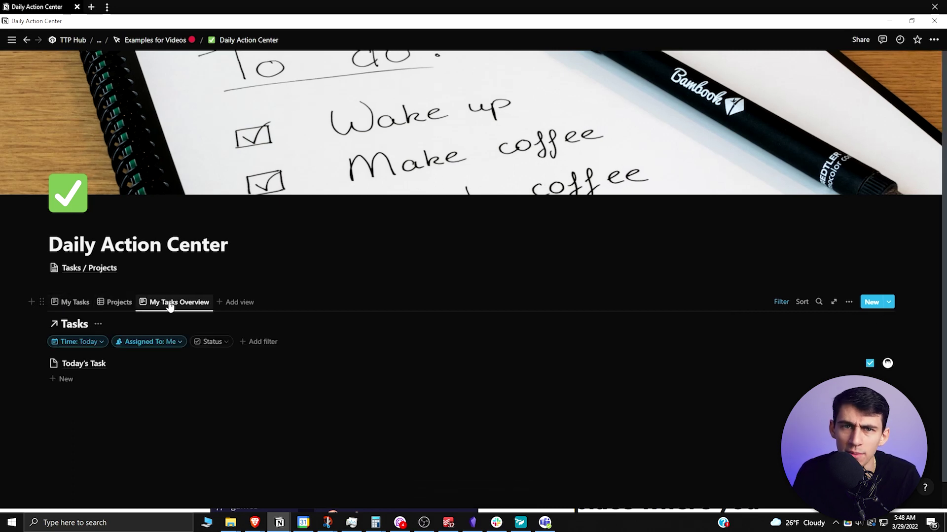
click(126, 302)
- Filter the Projects view to Status: In Progress
click(782, 305)
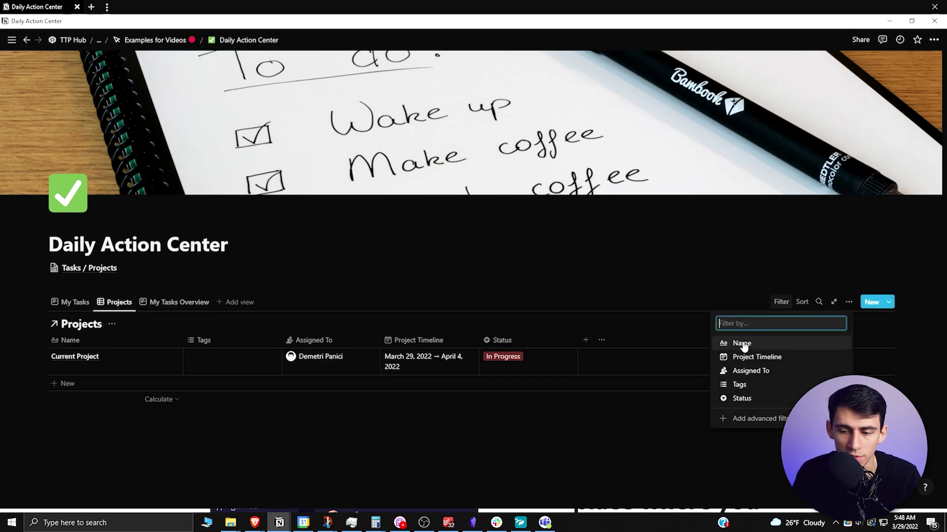
click(742, 399)
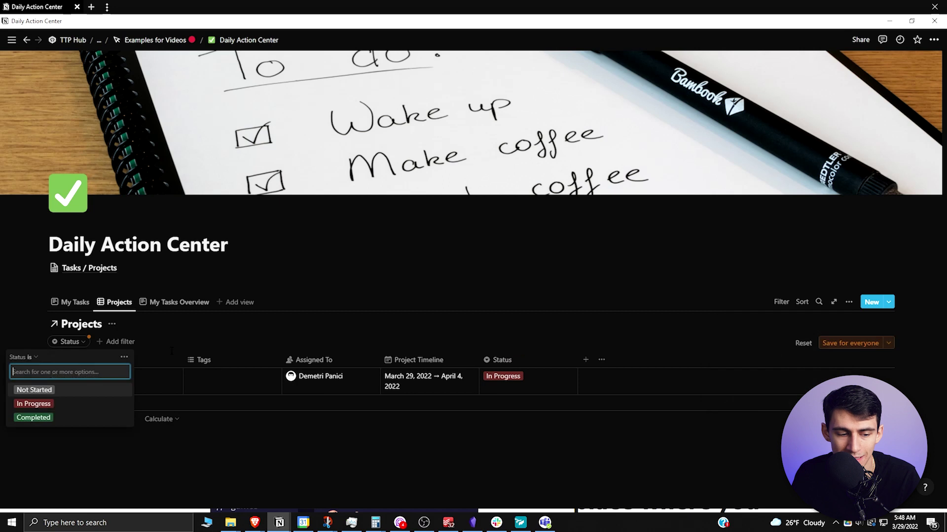
click(39, 403)
click(386, 316)
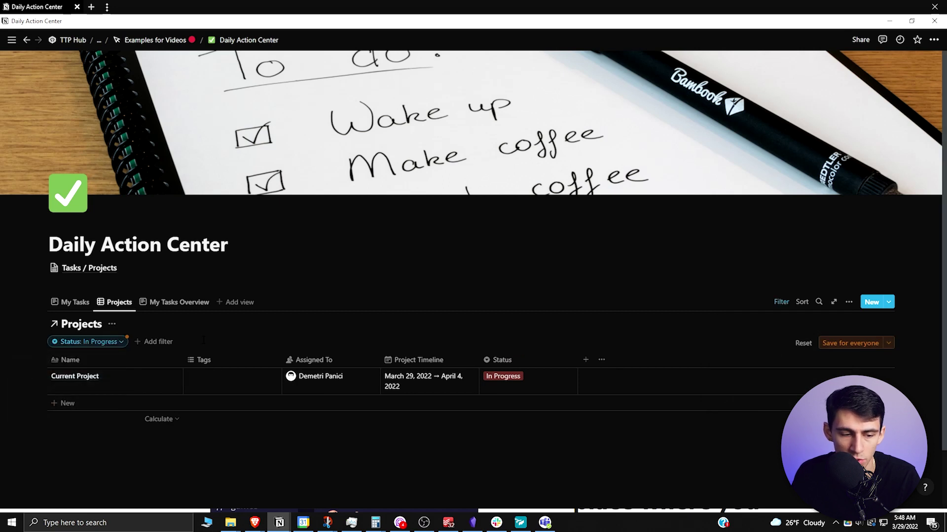
- Switch the Projects view to a List layout and save it for everyone
click(123, 304)
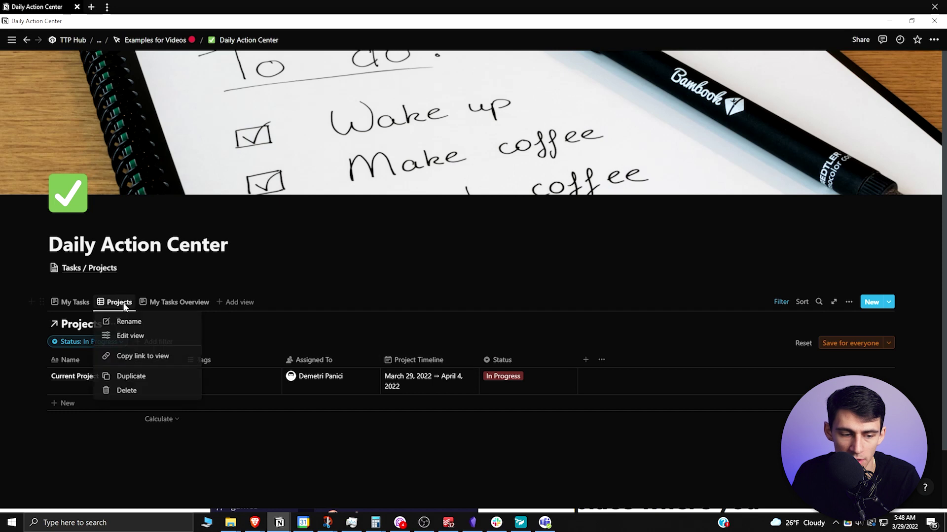
click(142, 337)
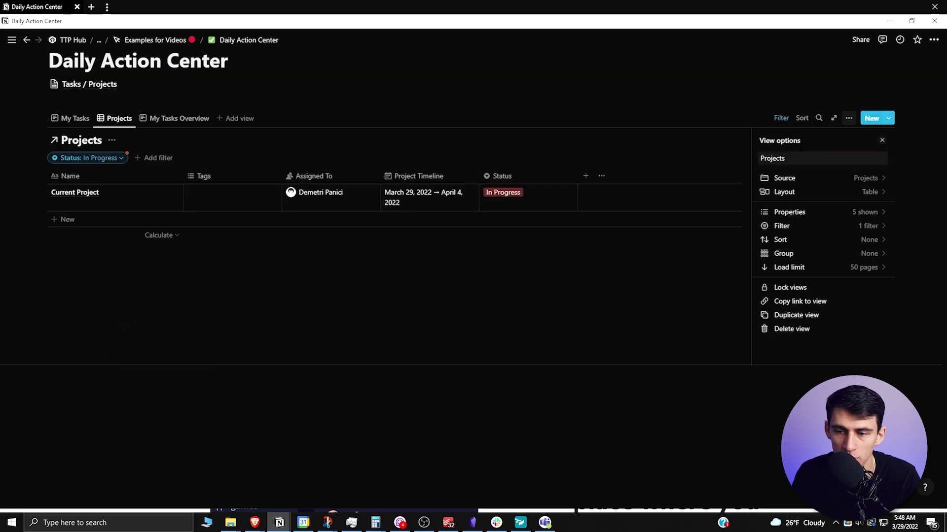
click(785, 191)
click(822, 201)
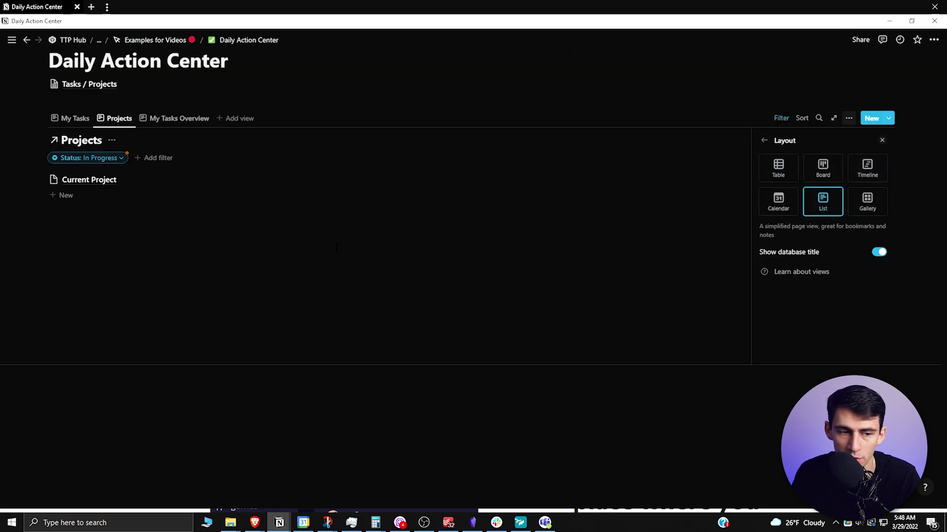
click(336, 248)
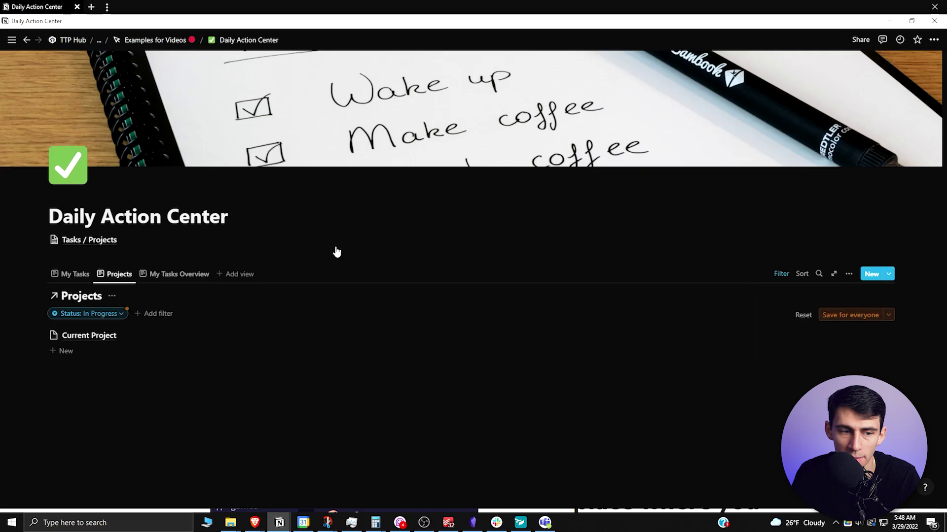
click(842, 316)
click(848, 273)
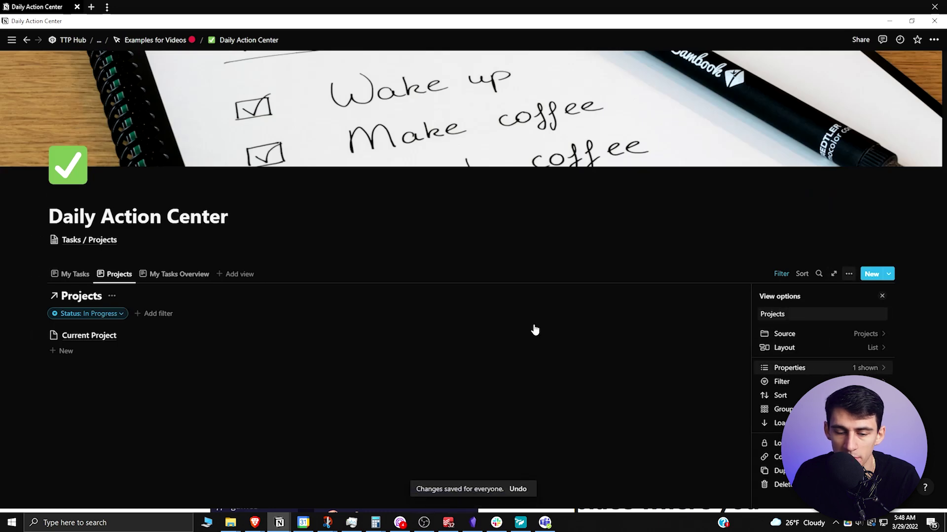
click(789, 368)
- Give Current Project a new 'Work' tag
click(413, 323)
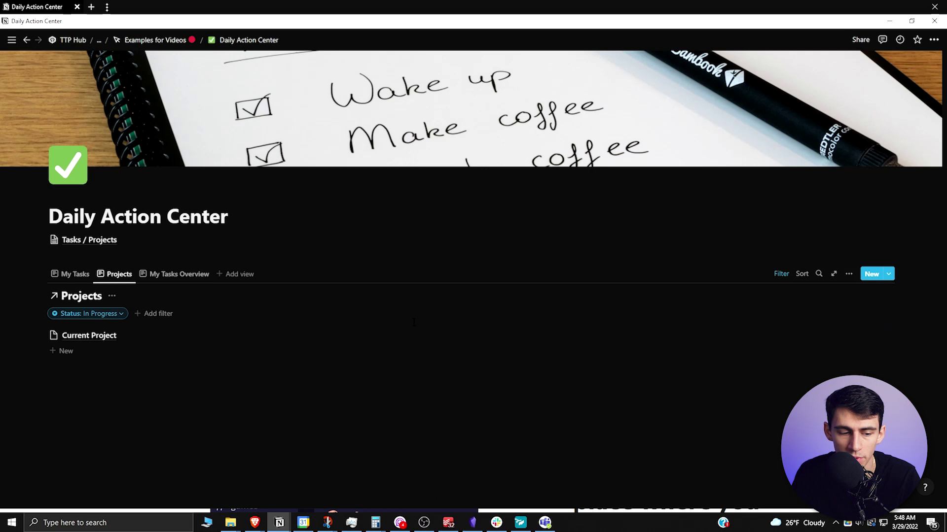
click(375, 334)
click(407, 193)
text(W)
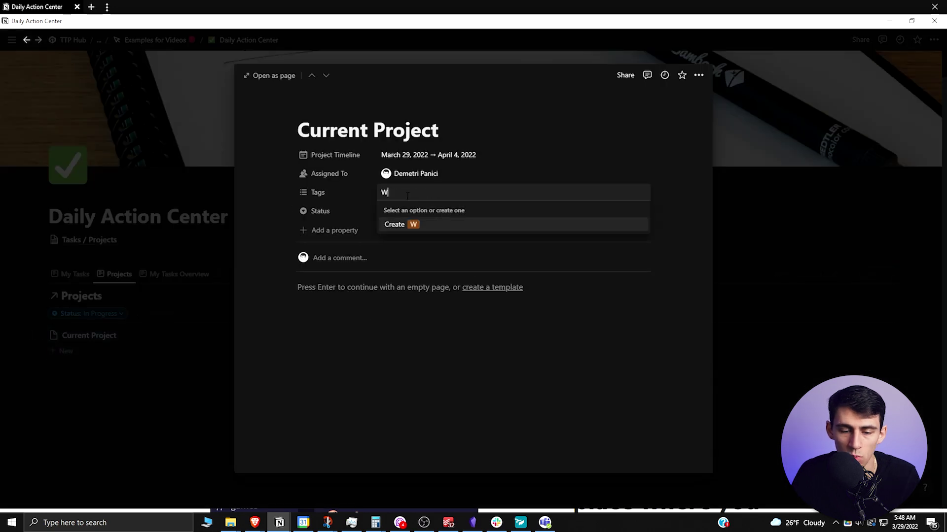
text(ork)
key(Return)
click(210, 248)
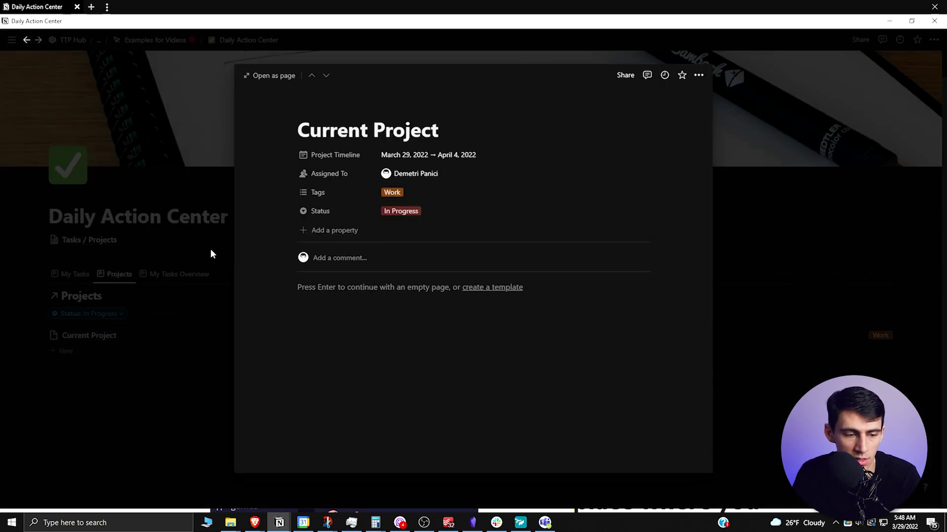
click(152, 247)
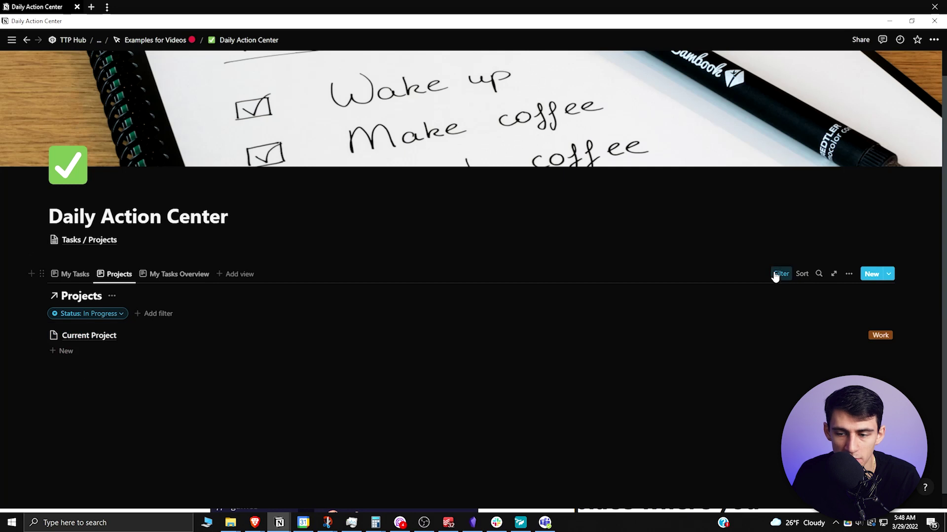
- Add an Assigned To: Me filter to the Projects view and save it for everyone
click(159, 314)
click(139, 380)
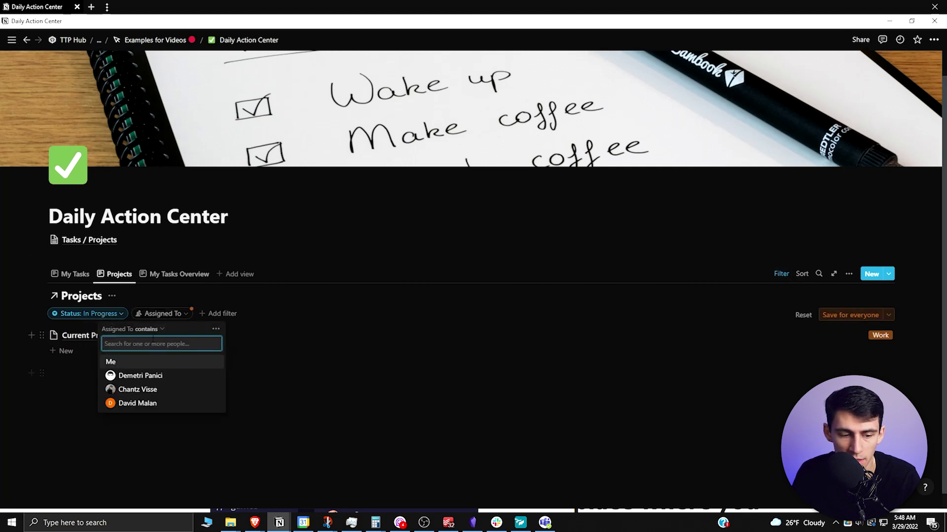
click(109, 363)
key(Escape)
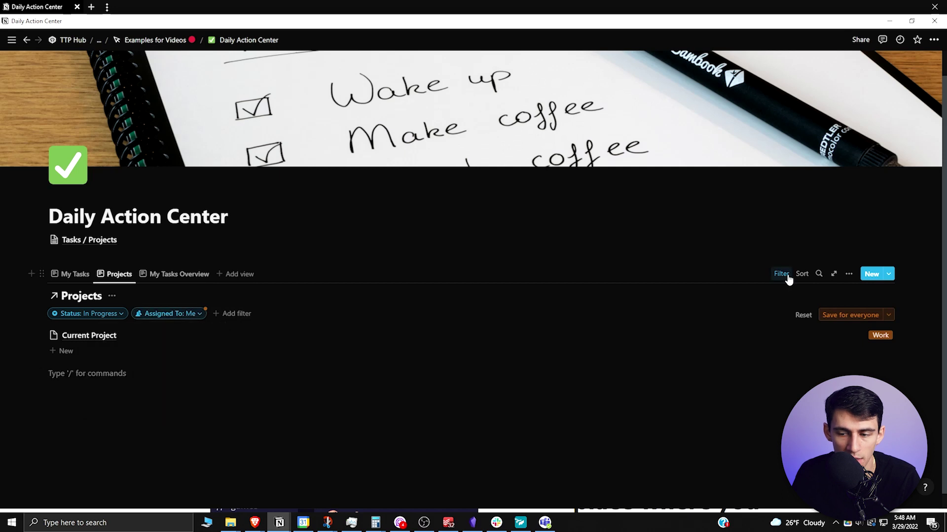
click(840, 317)
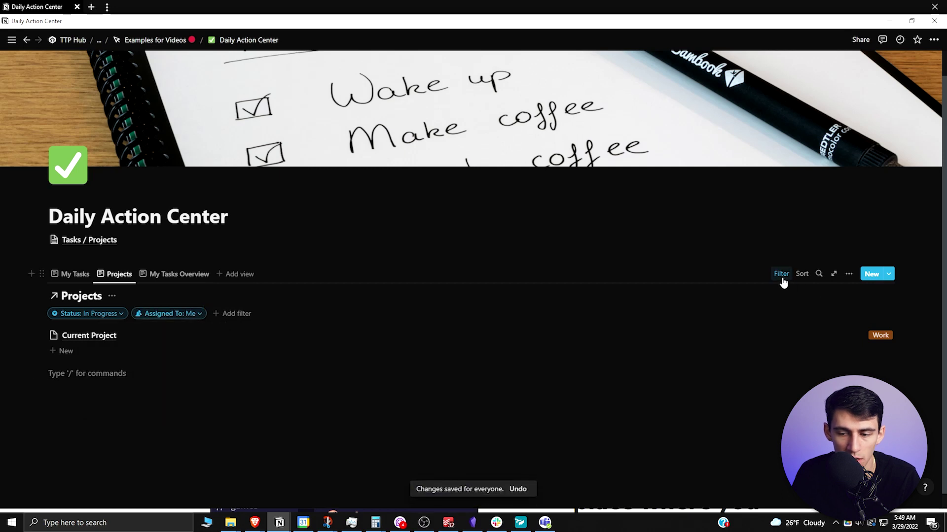
- Go back to the My Tasks view in Daily Action Center
click(91, 279)
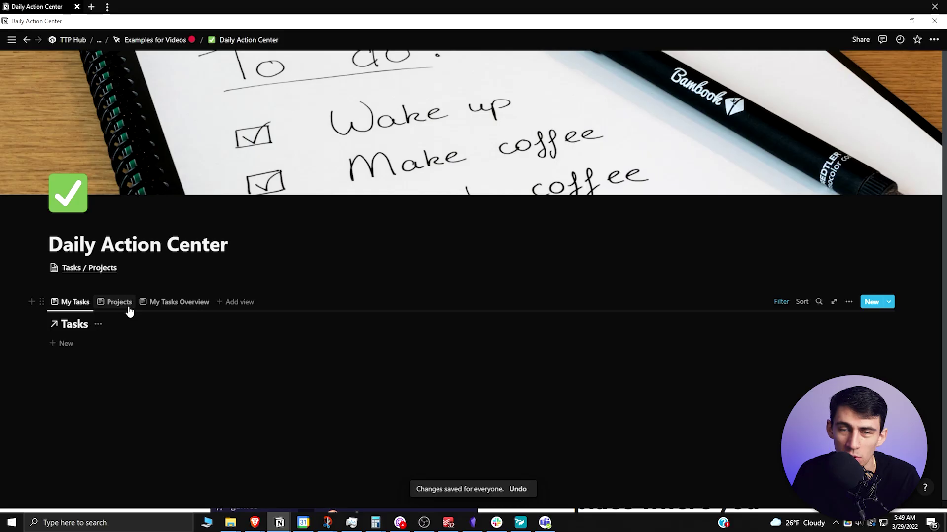